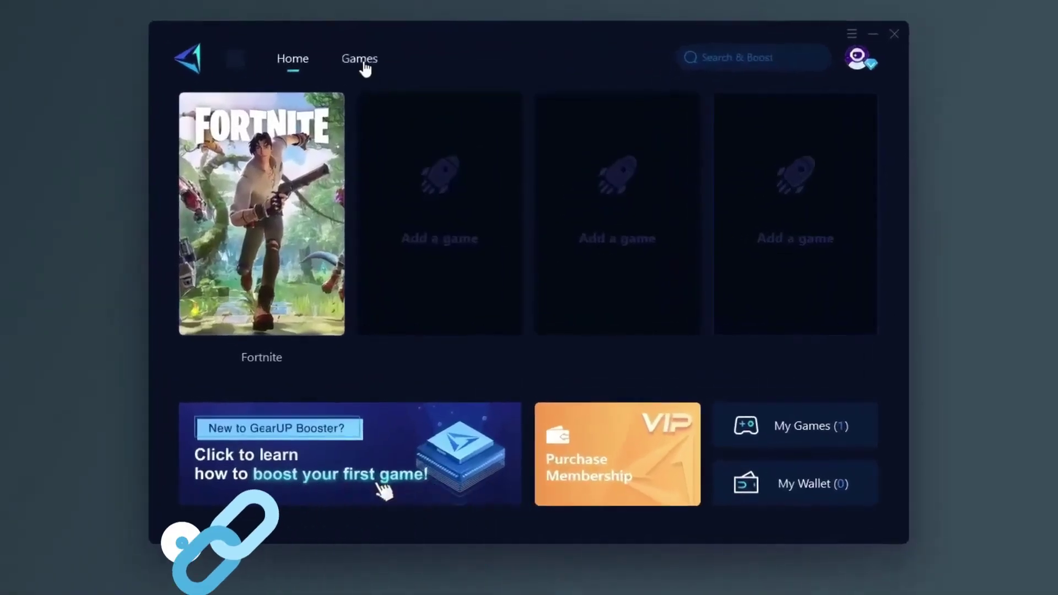
click(294, 318)
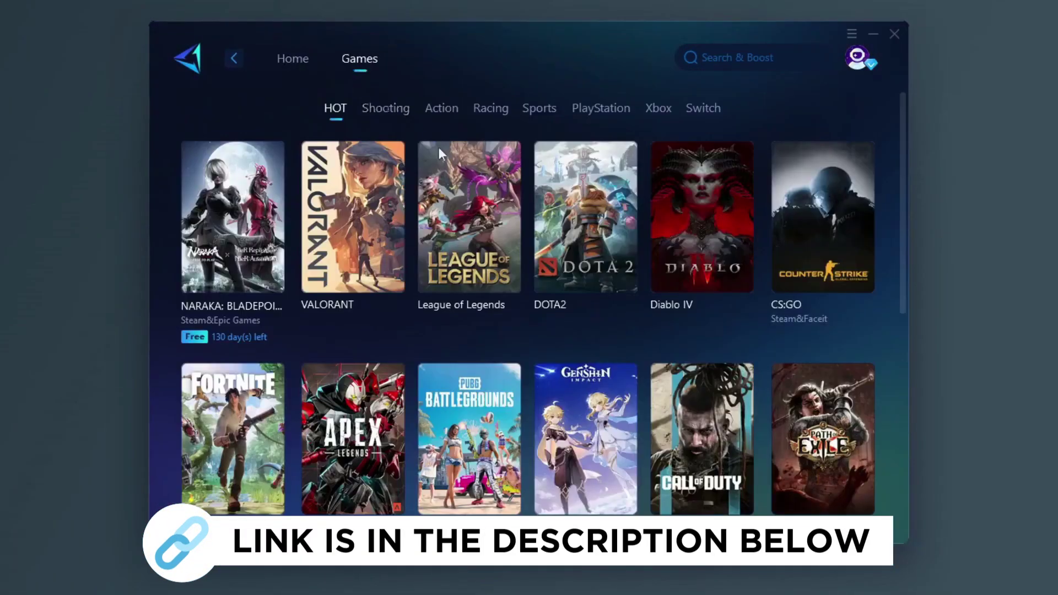
scroll(439, 147, down, 2)
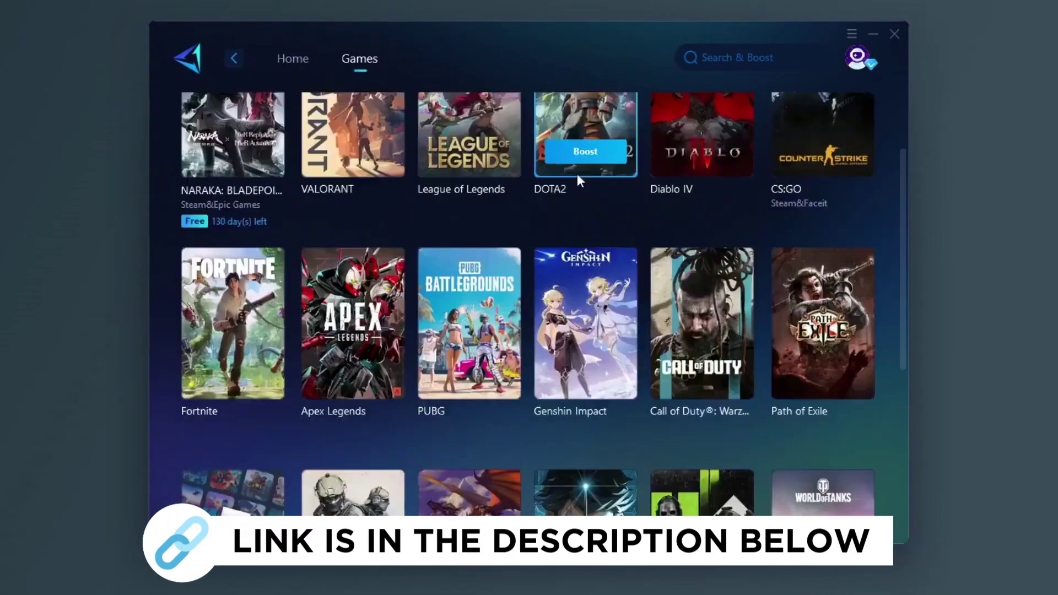
scroll(438, 227, down, 2)
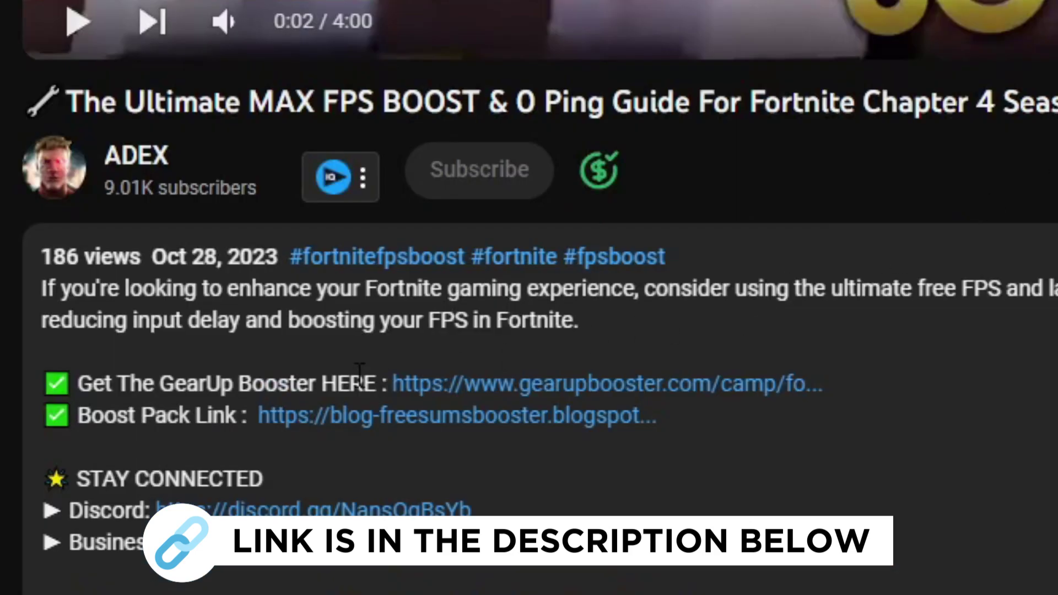
click(571, 389)
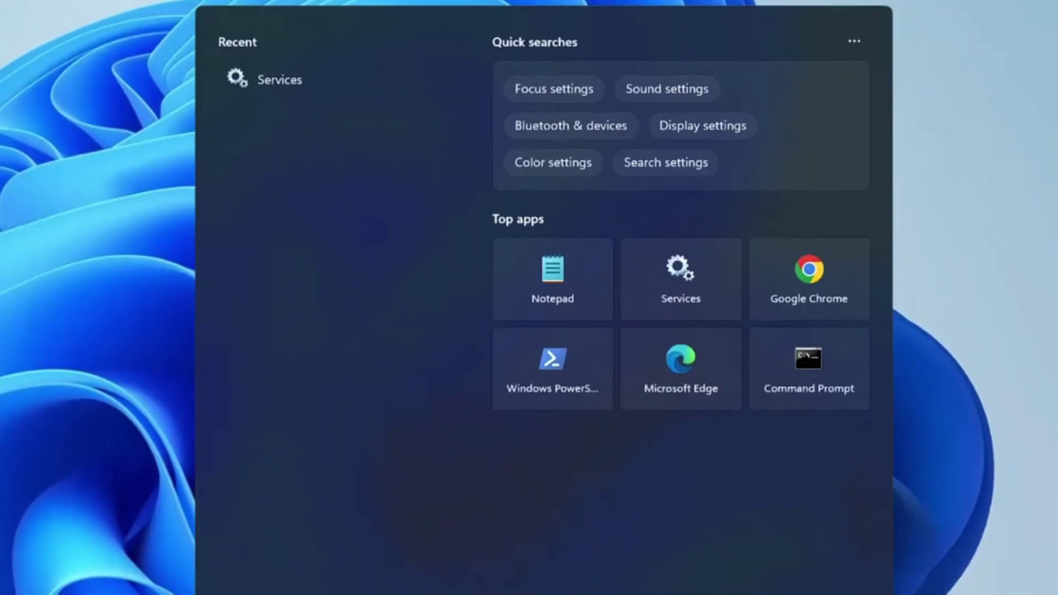
text(powershell)
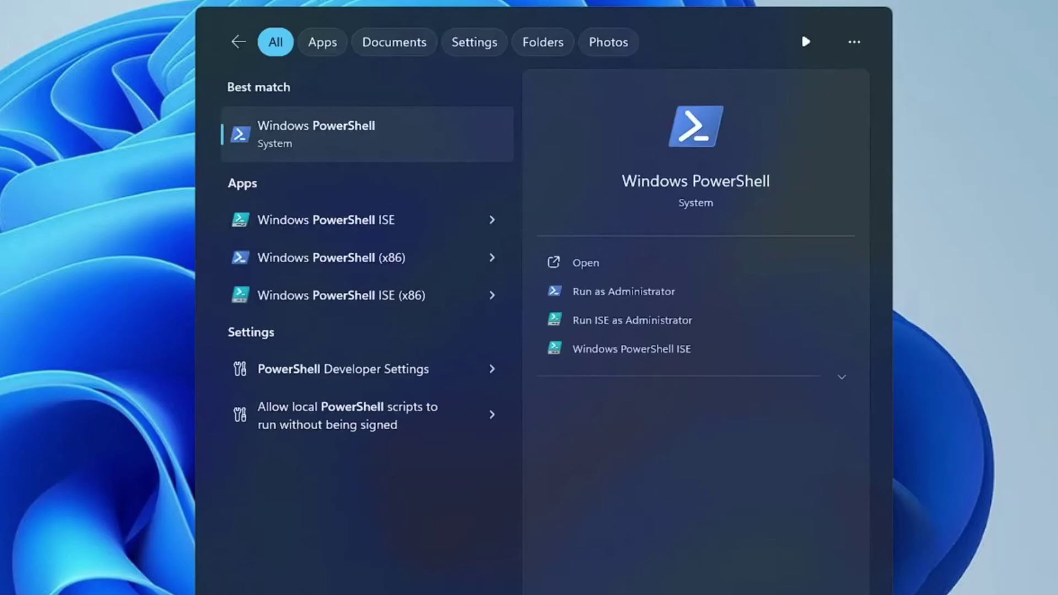
right_click(336, 144)
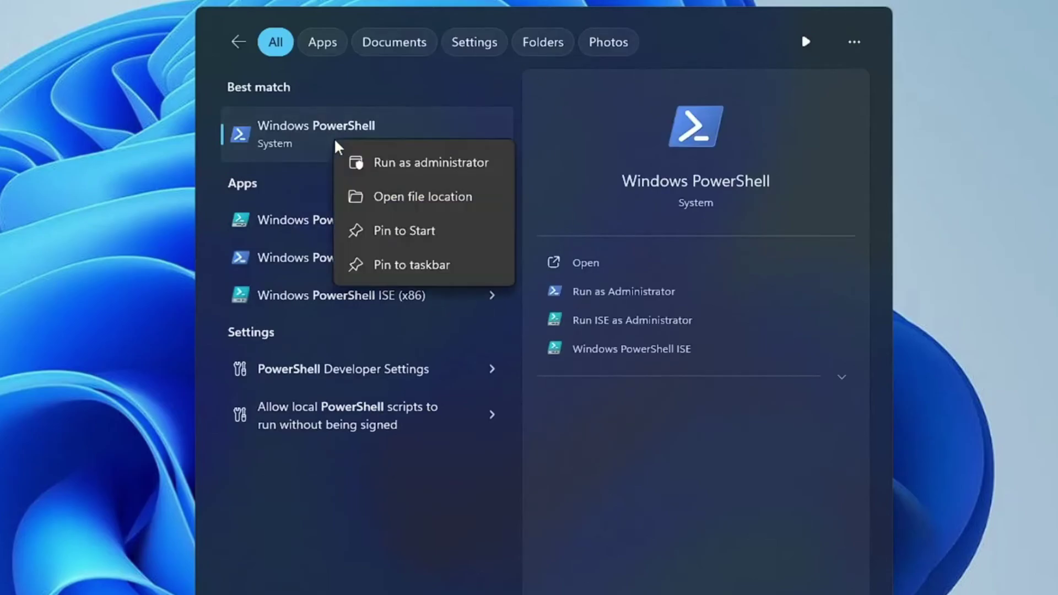
click(402, 160)
click(313, 351)
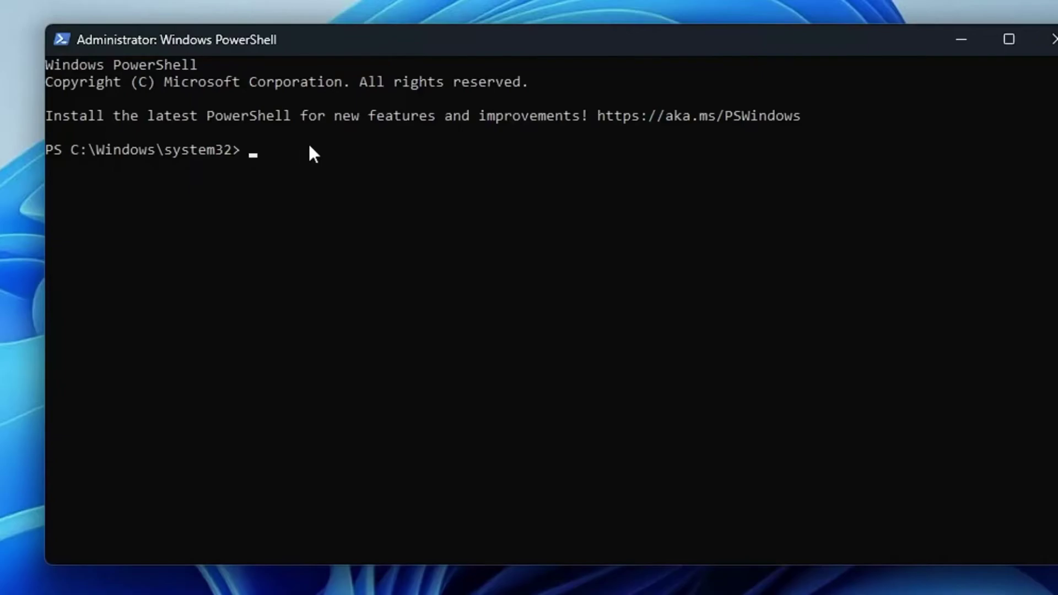
text(iwr -useb https://christitus.com/win | iex)
key(Return)
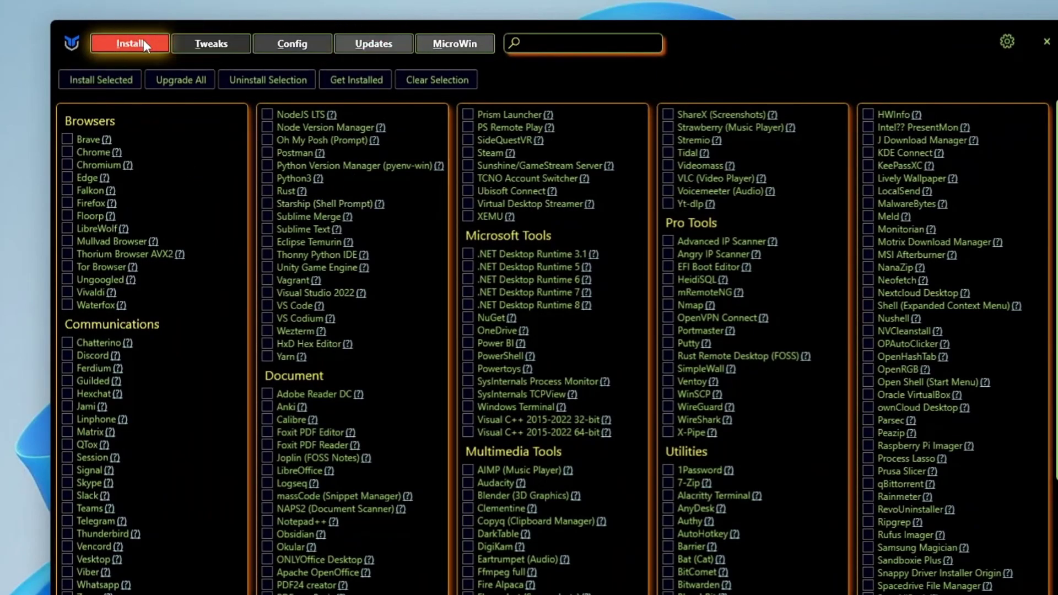
click(203, 46)
click(290, 45)
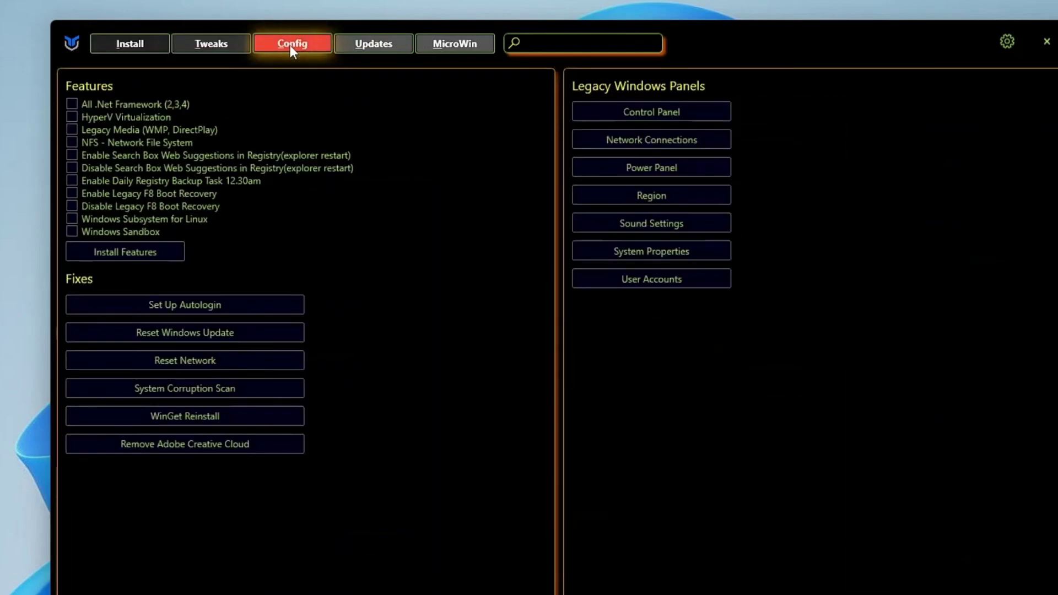
click(368, 44)
click(459, 45)
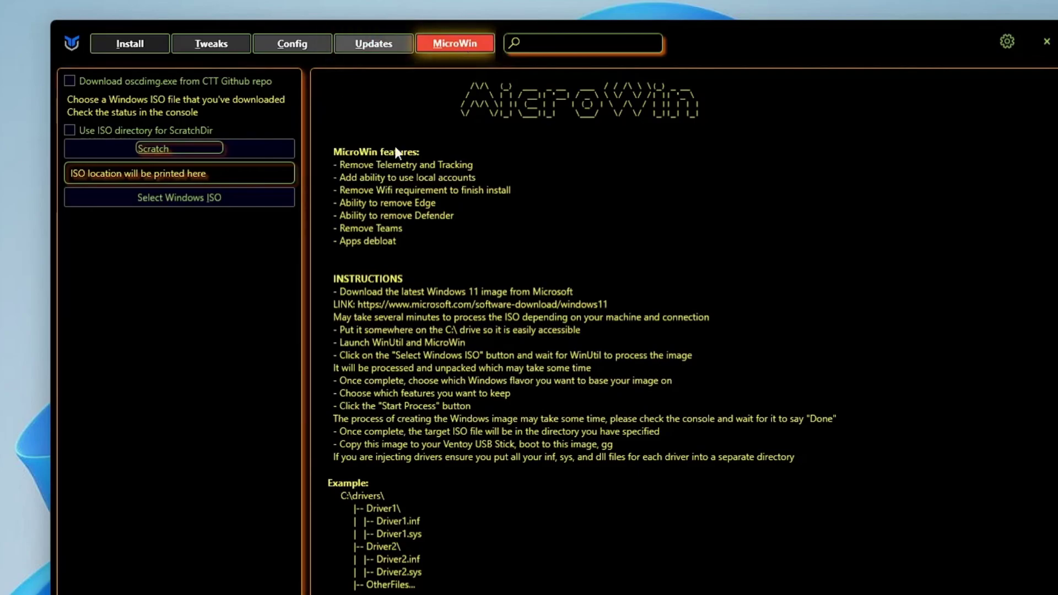
Apply the Desktop recommended tweak selection, add Create Restore Point, Delete Temporary Files and Run Disk Cleanup, and deselect Disable Storage Sense
click(226, 44)
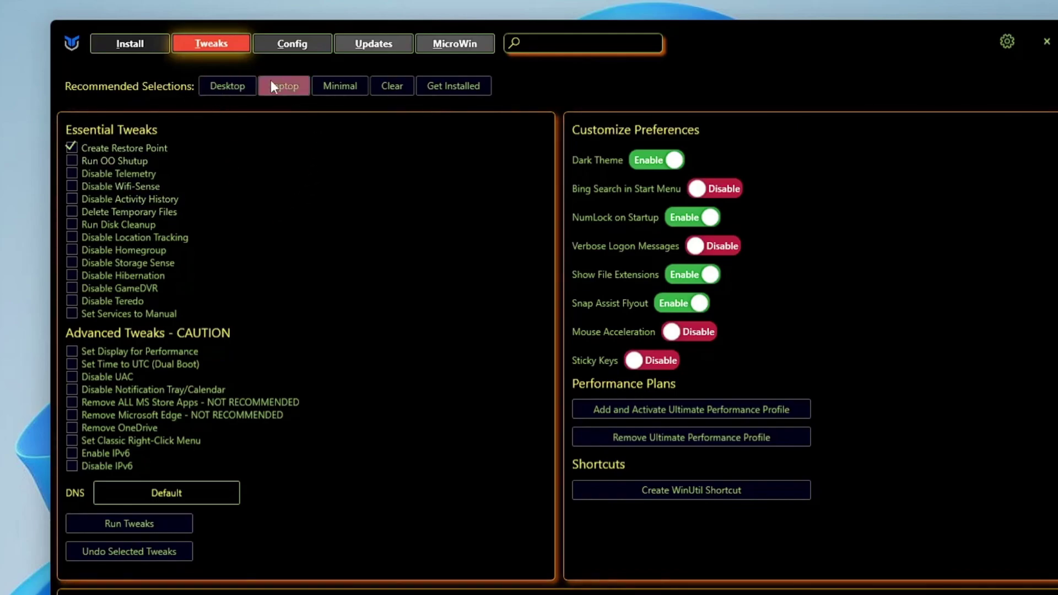
click(226, 85)
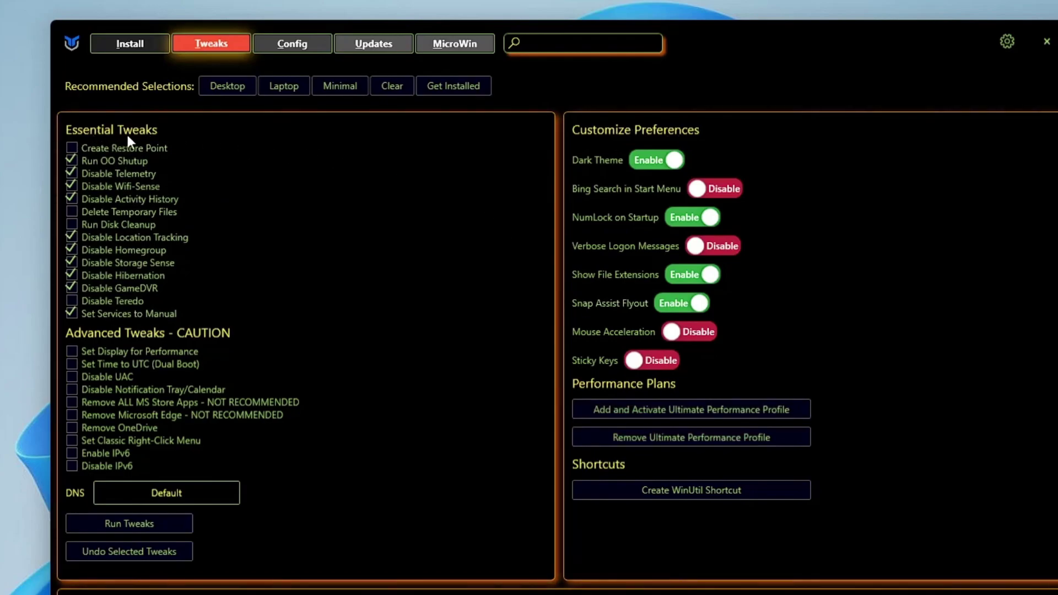
mouse_move(103, 148)
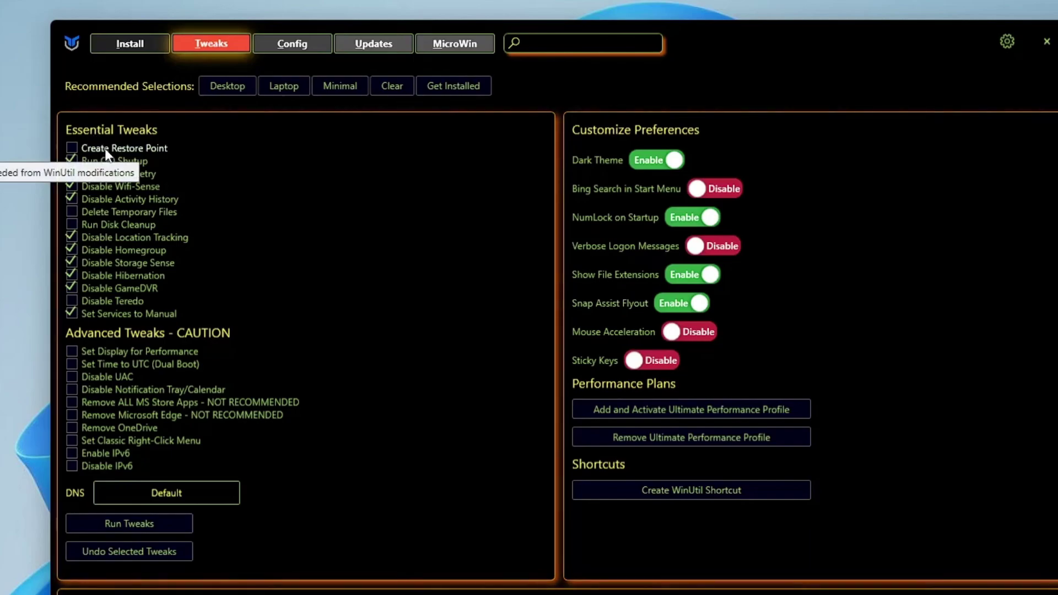
click(105, 148)
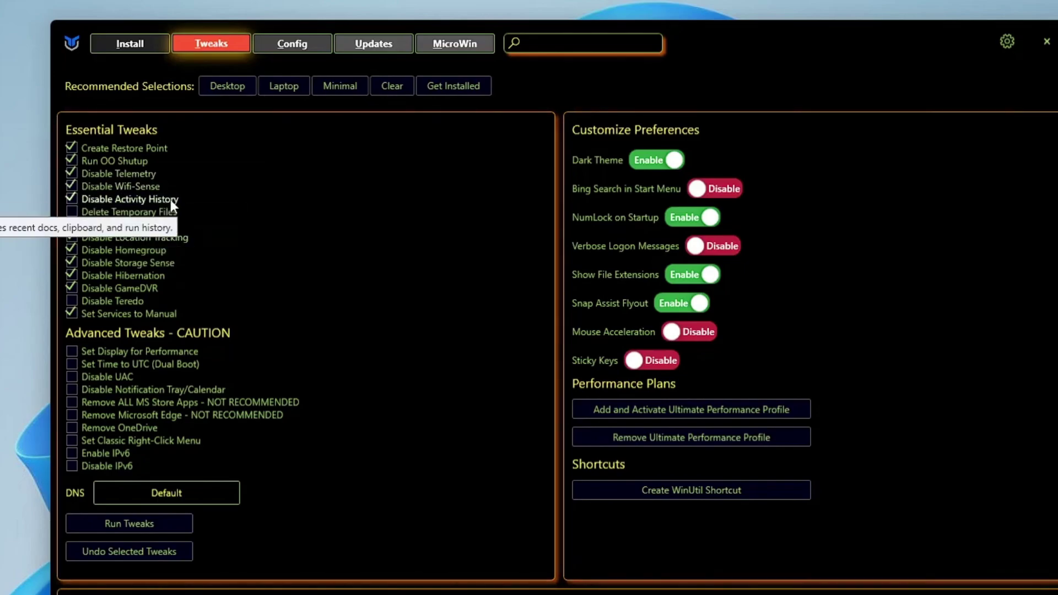
click(100, 210)
click(98, 226)
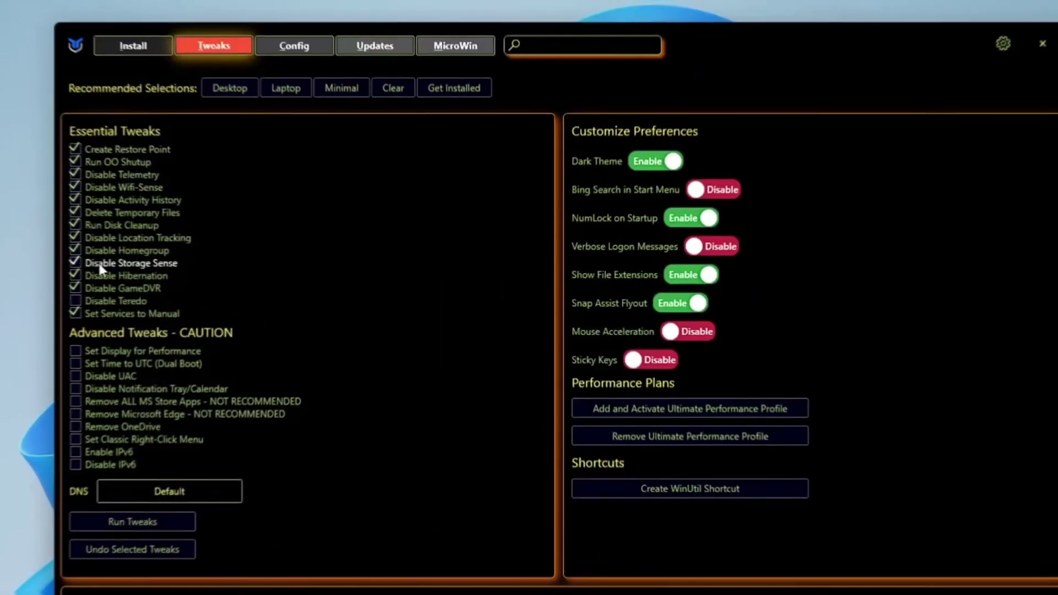
click(101, 262)
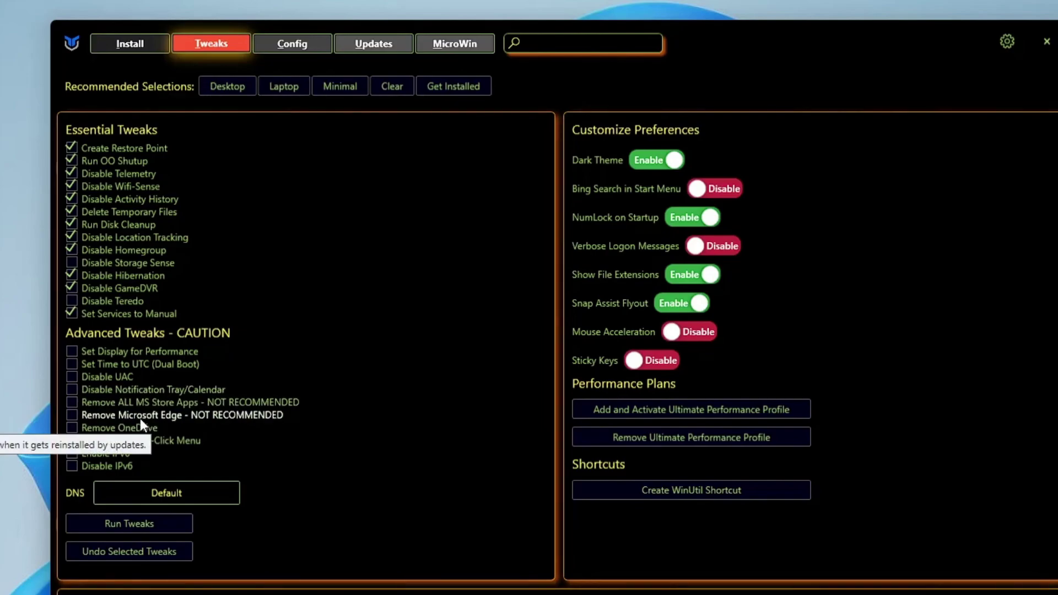
Select the advanced tweaks Remove Microsoft Edge, Remove OneDrive, Set Classic Right-Click Menu and Disable IPv6, and run all selected tweaks
click(74, 413)
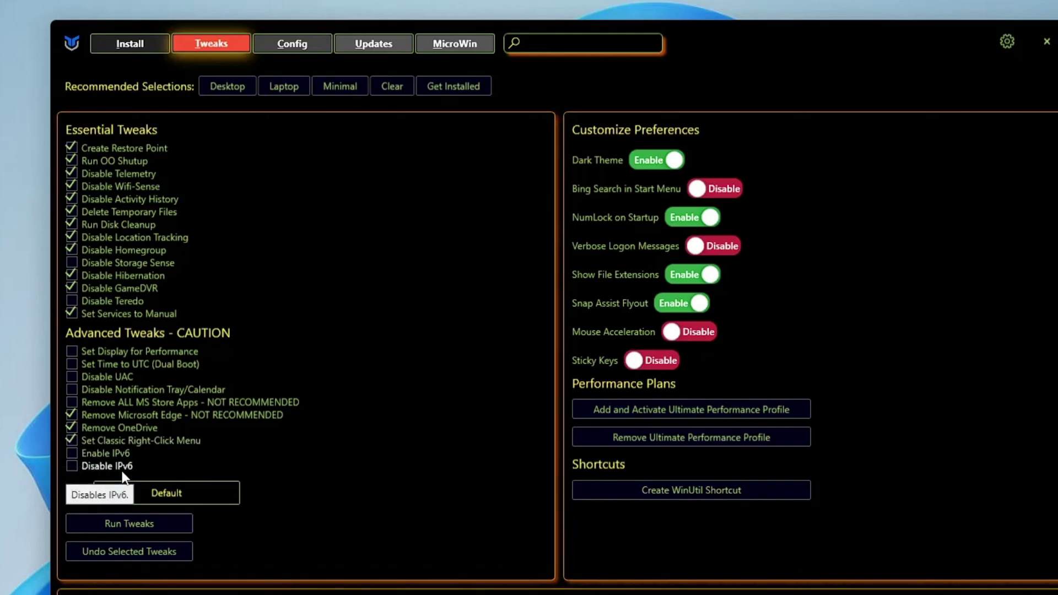
click(71, 467)
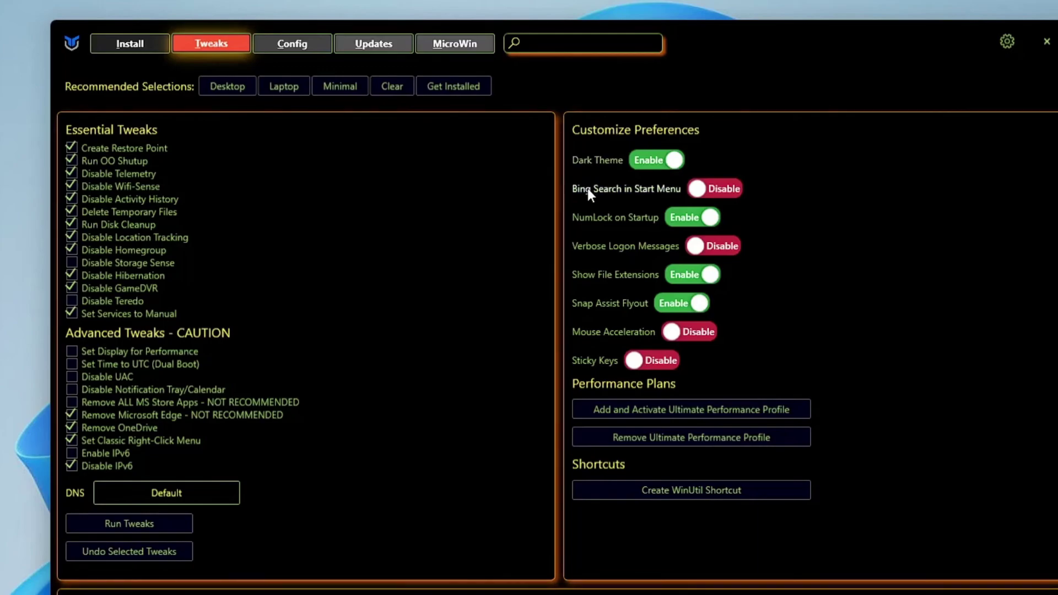
mouse_move(663, 190)
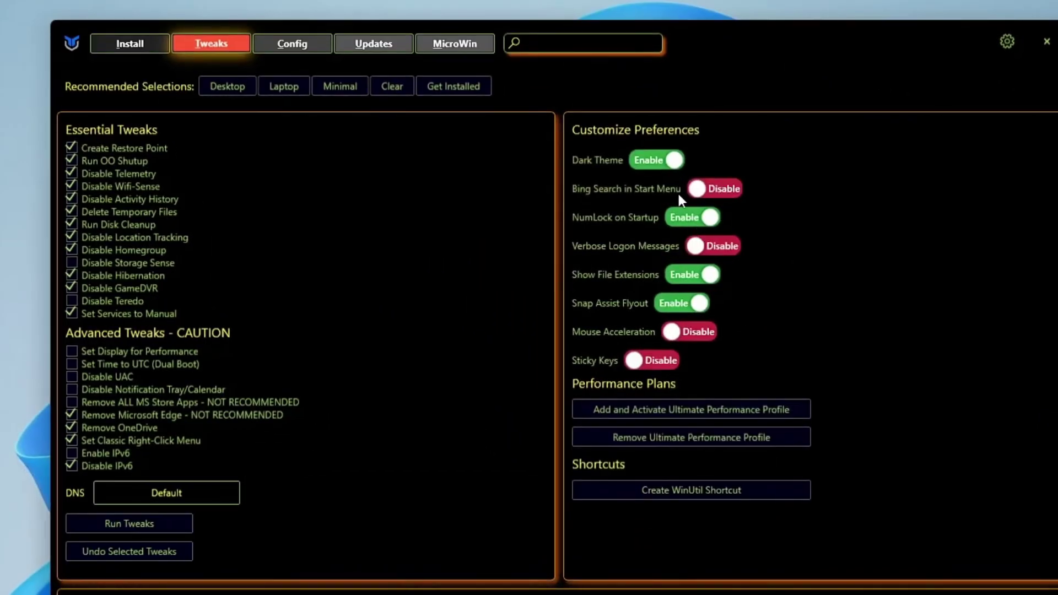
mouse_move(599, 286)
mouse_move(623, 338)
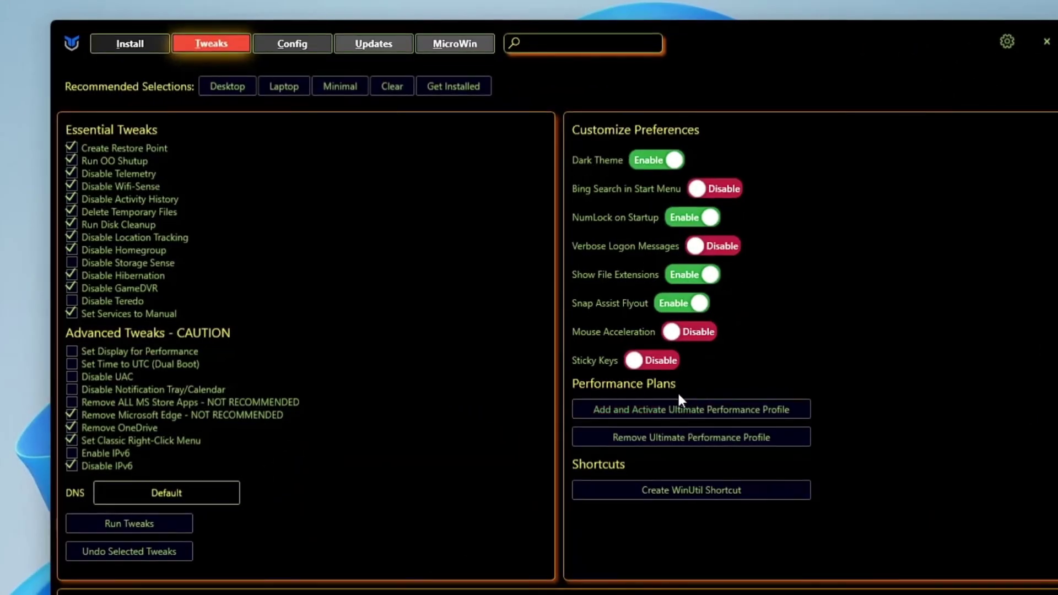
click(136, 525)
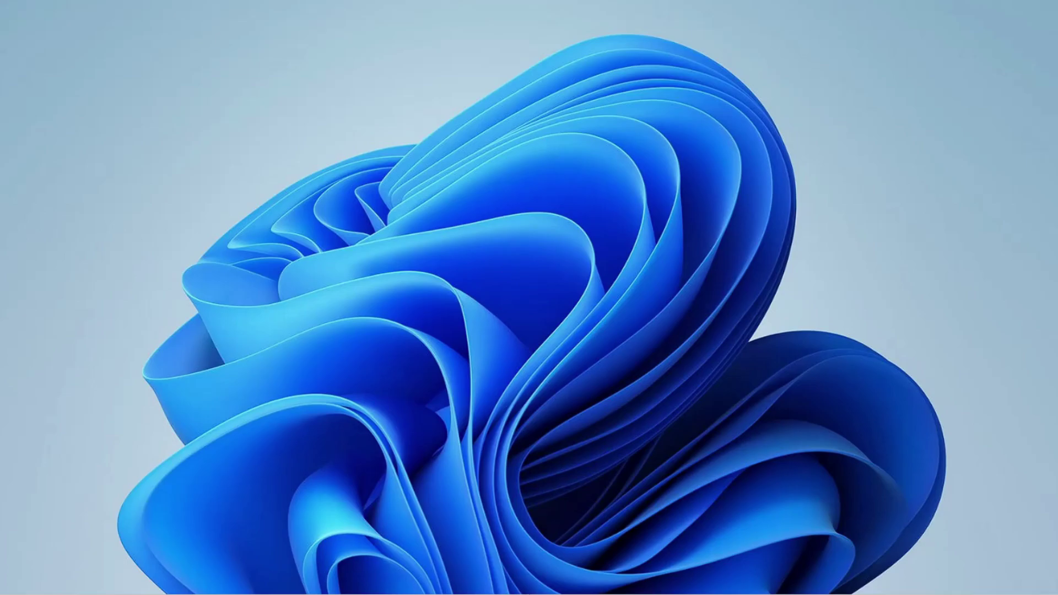
Search Windows for "services" and open the Services console
key(super+s)
text(servi)
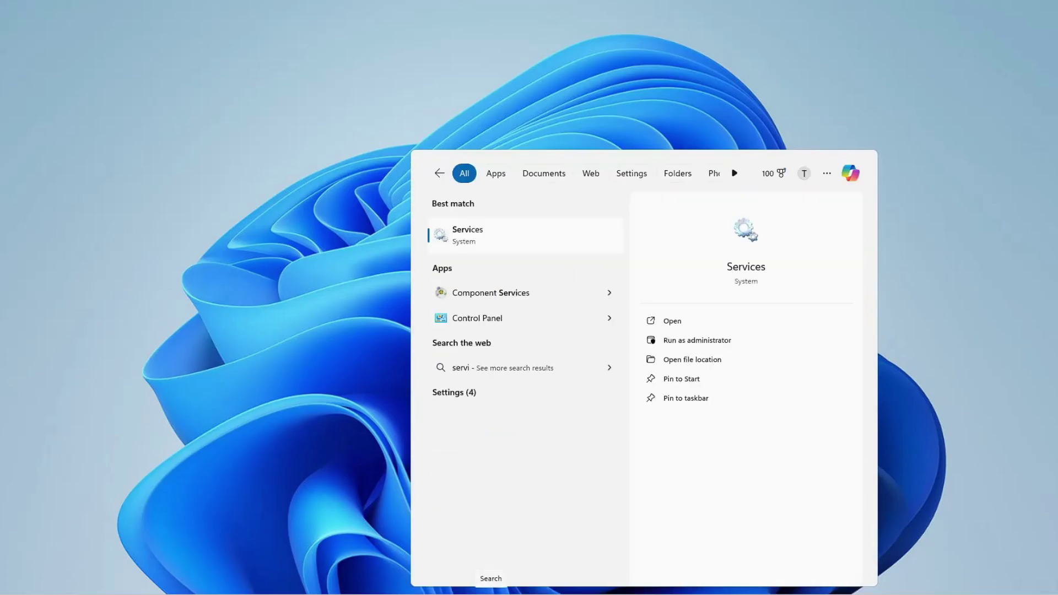
text(ces)
key(Return)
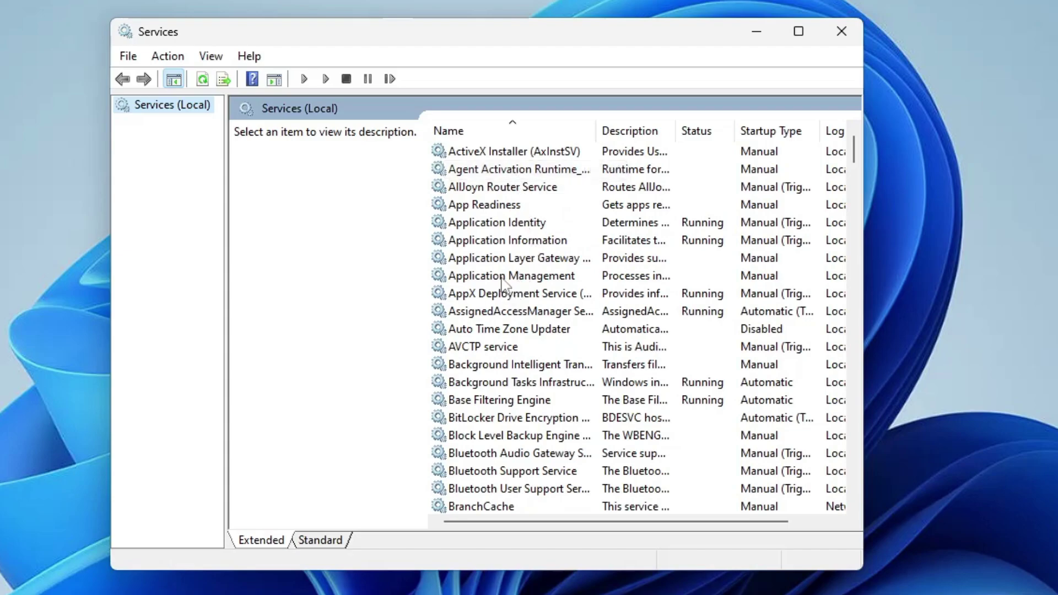
Set the AssignedAccessManager Service's startup type to Disabled, stop the service, and apply the change
click(507, 315)
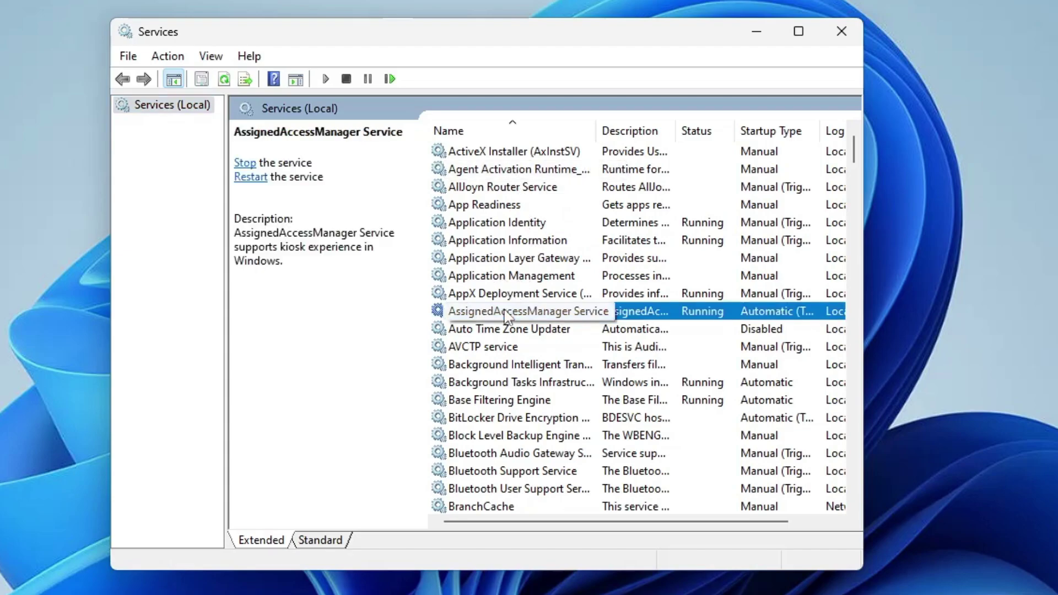
double_click(507, 314)
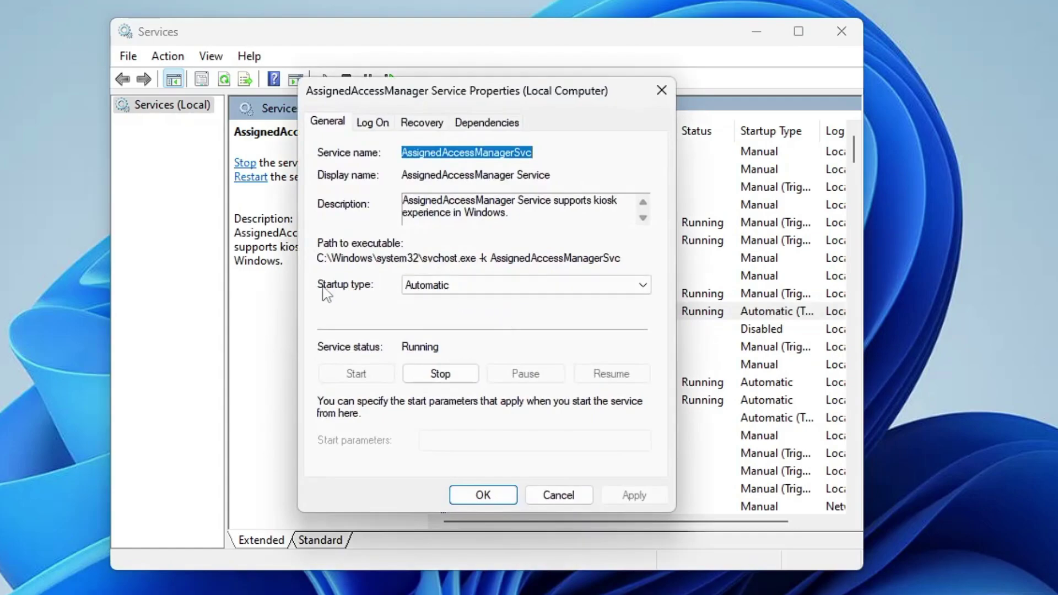
click(441, 285)
click(437, 335)
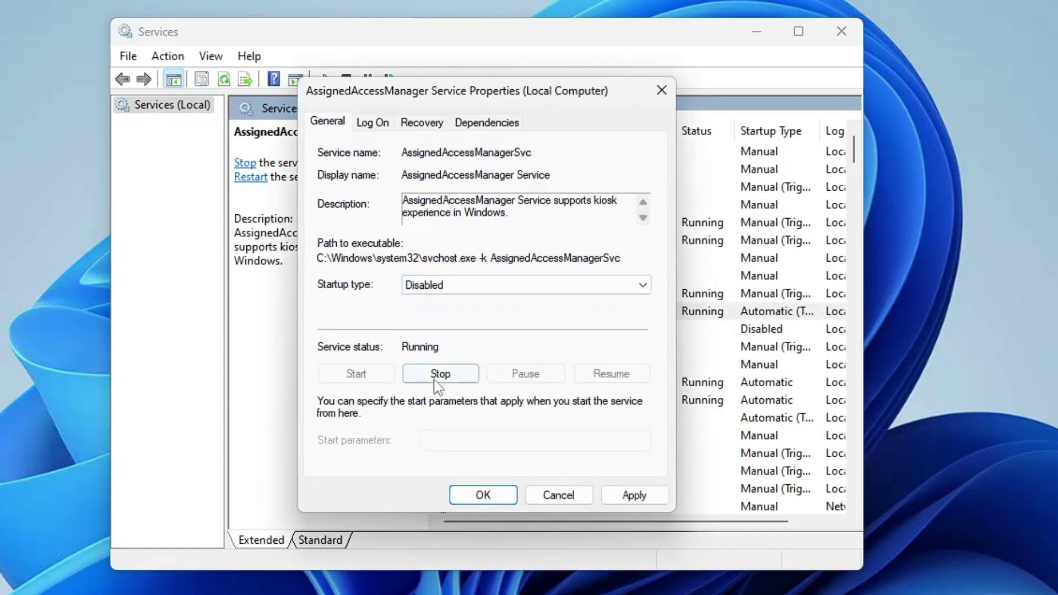
click(440, 374)
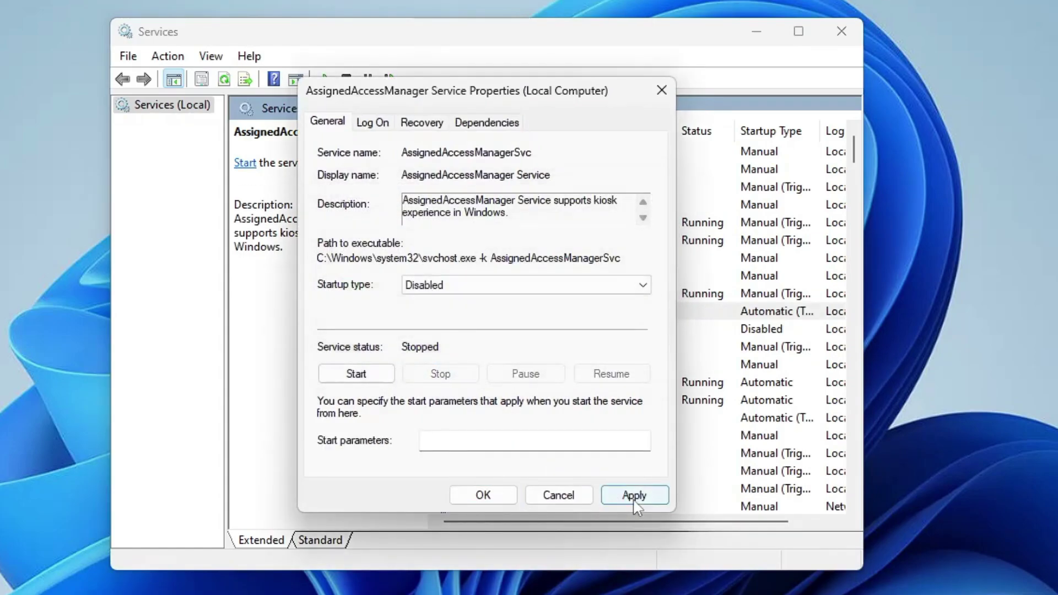
click(634, 496)
click(499, 496)
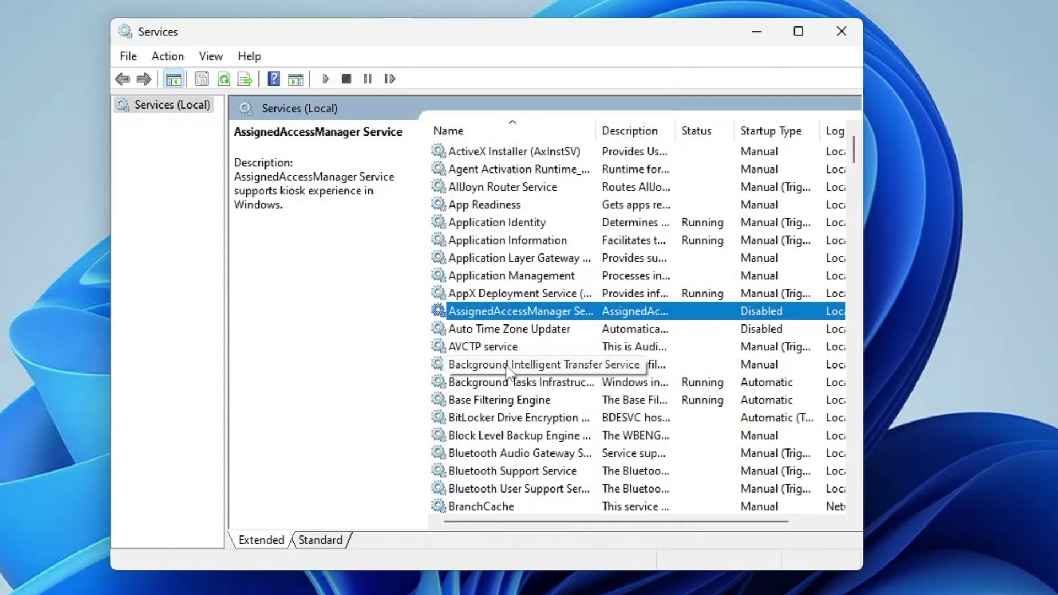
Set the BitLocker Drive Encryption Service's startup type to Disabled and apply the change
double_click(493, 424)
click(474, 286)
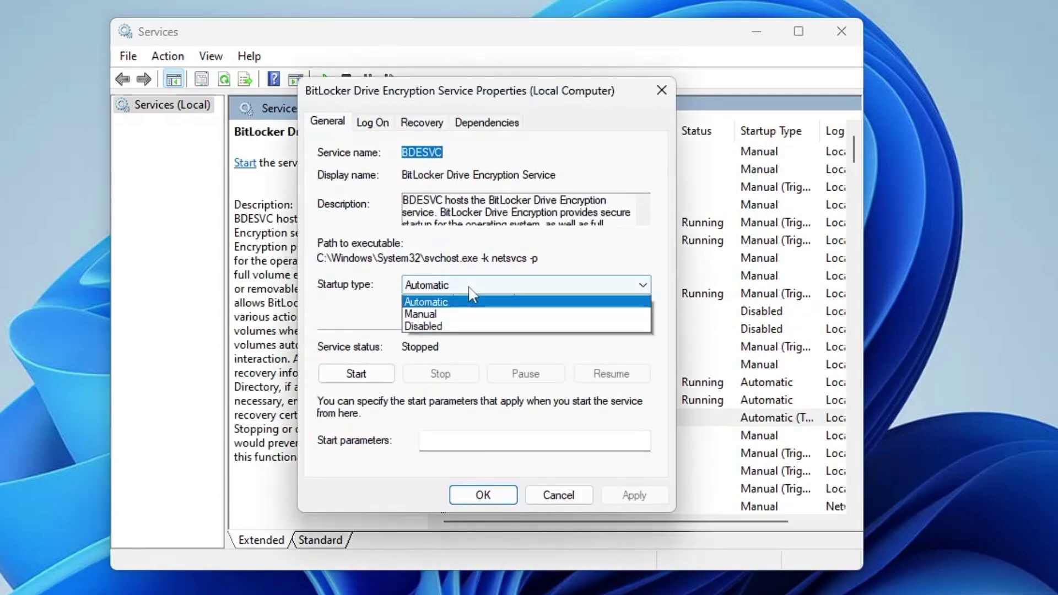
click(456, 338)
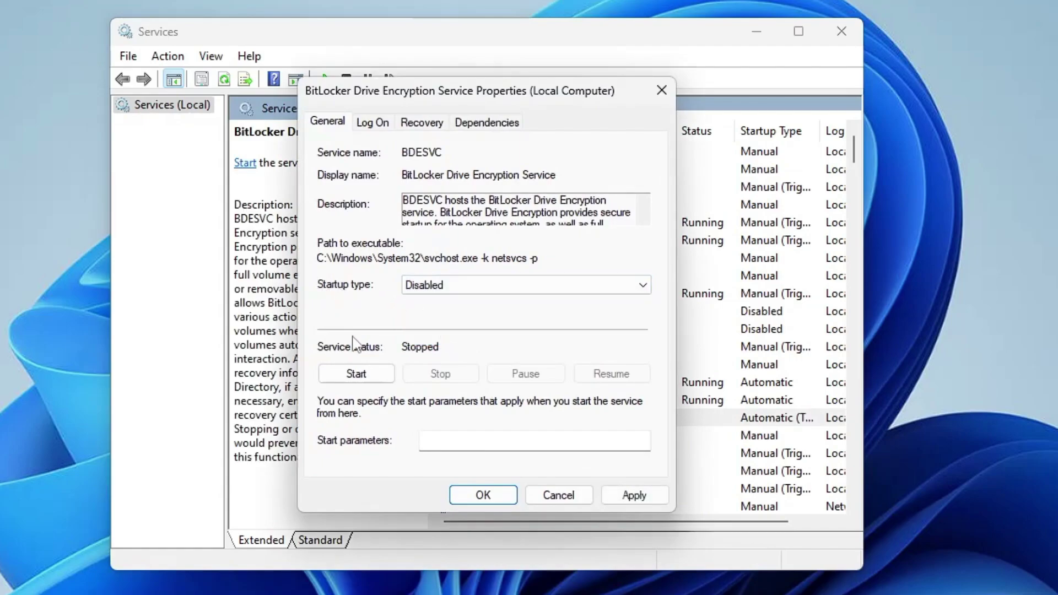
click(636, 496)
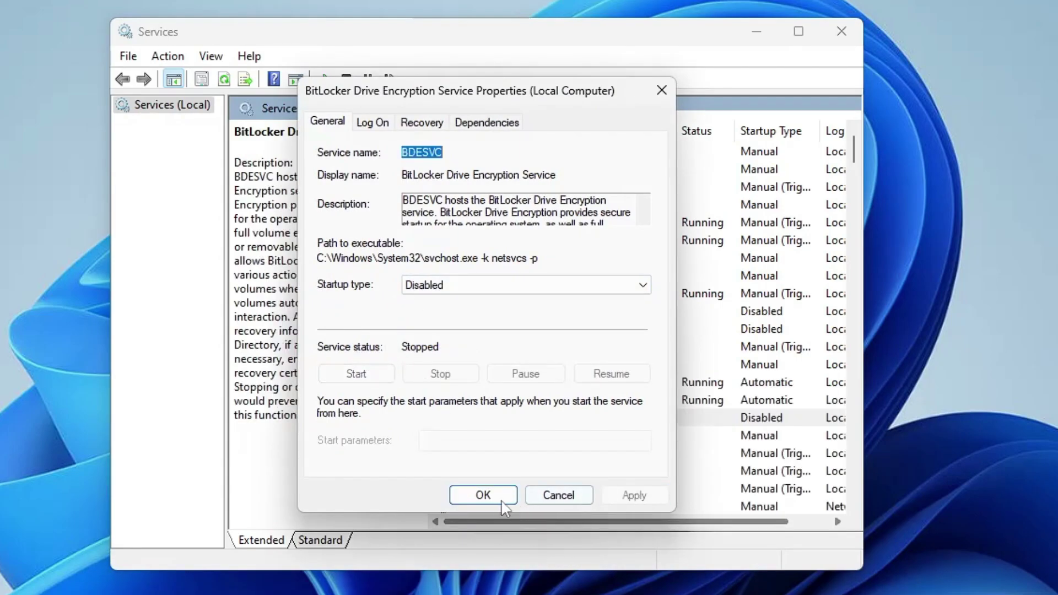
click(496, 499)
Set the startup type of the Bluetooth Audio Gateway Service and the Bluetooth Support Service to Disabled
scroll(498, 446, down, 1)
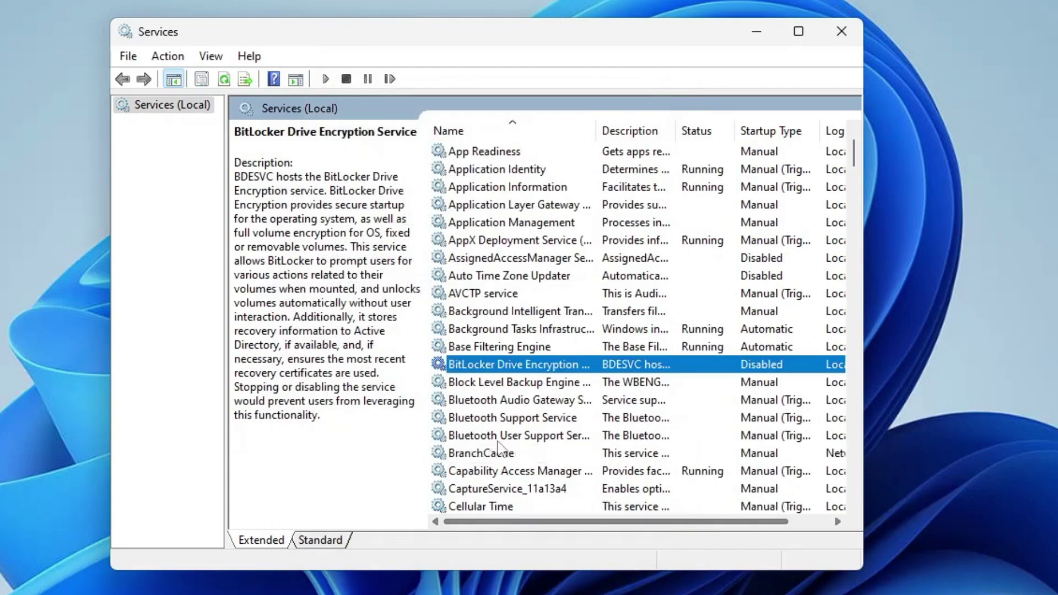
click(497, 402)
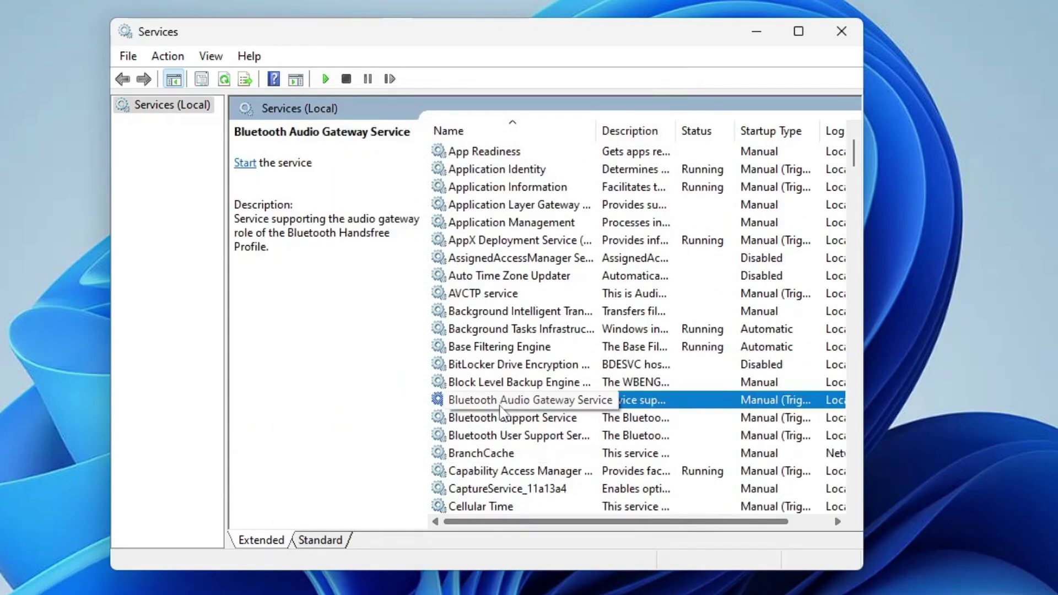
click(496, 435)
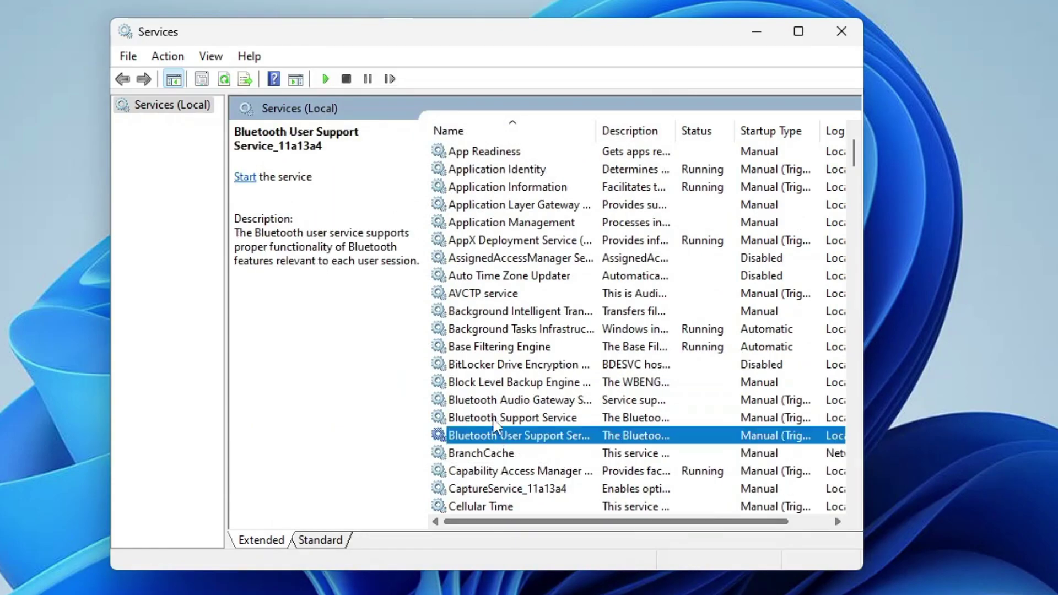
double_click(492, 401)
key(Escape)
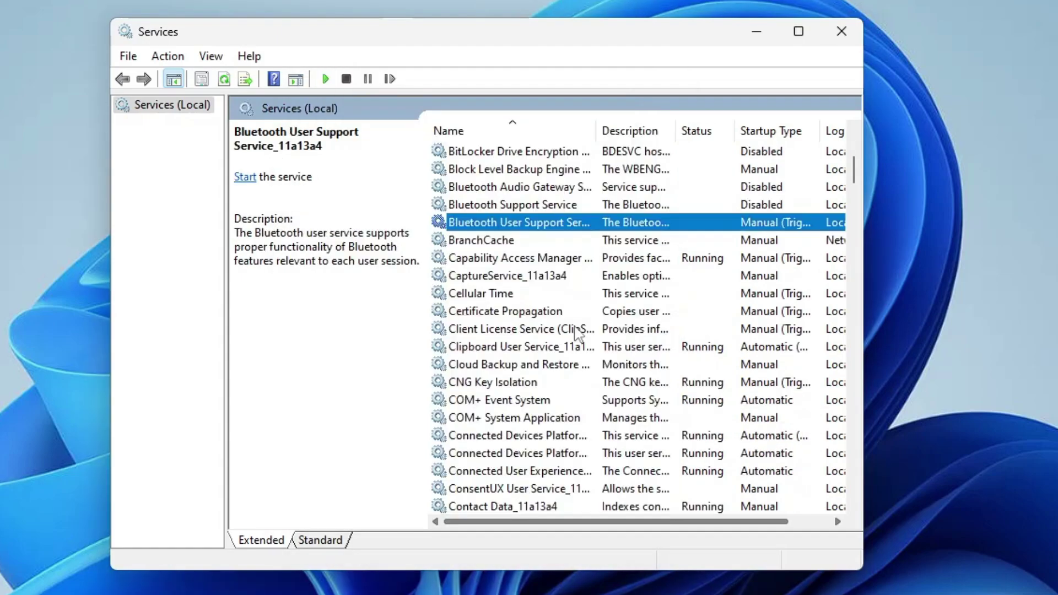
Set the Connected User Experiences and Telemetry service's startup type to Disabled, stop the service, and apply the change
scroll(513, 397, down, 1)
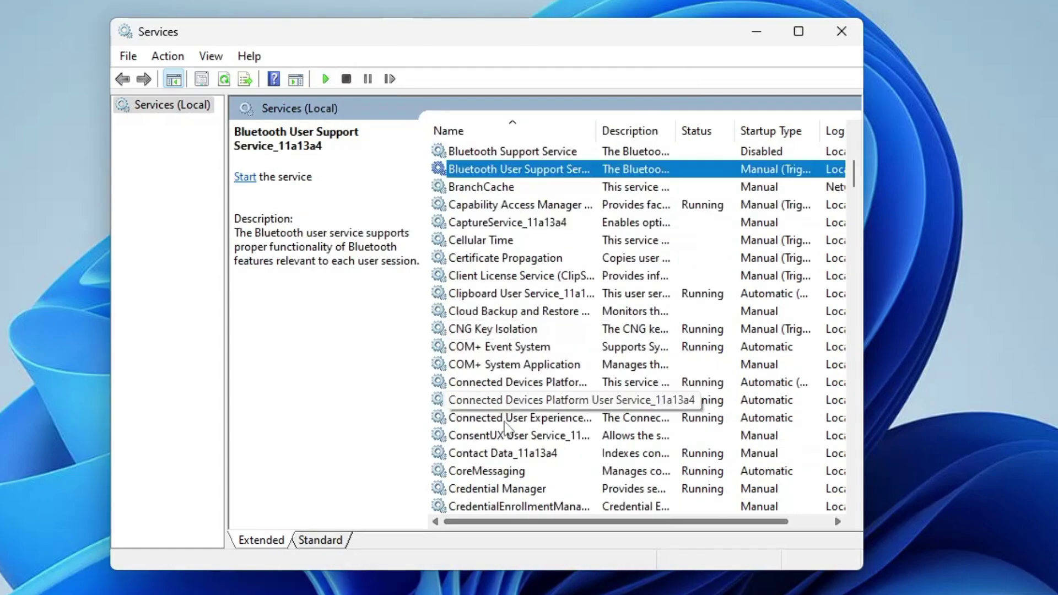
click(505, 422)
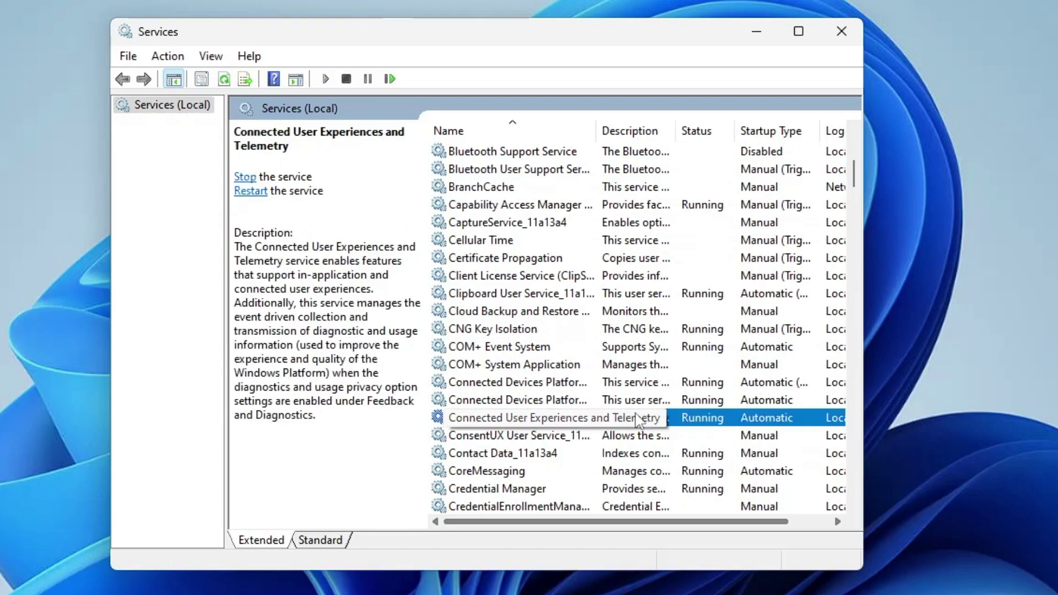
double_click(533, 424)
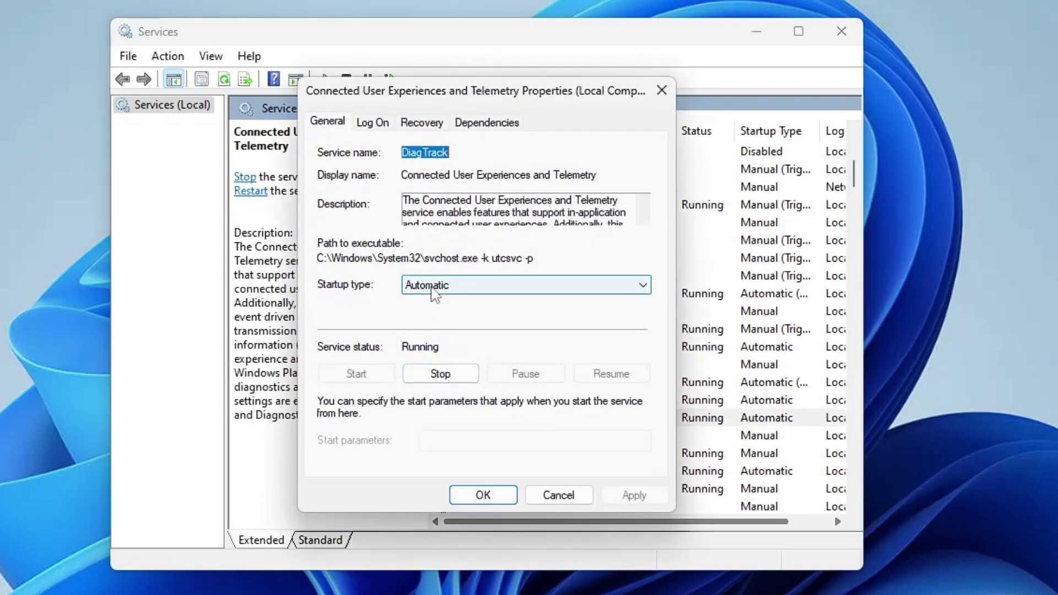
click(431, 285)
click(438, 336)
click(439, 374)
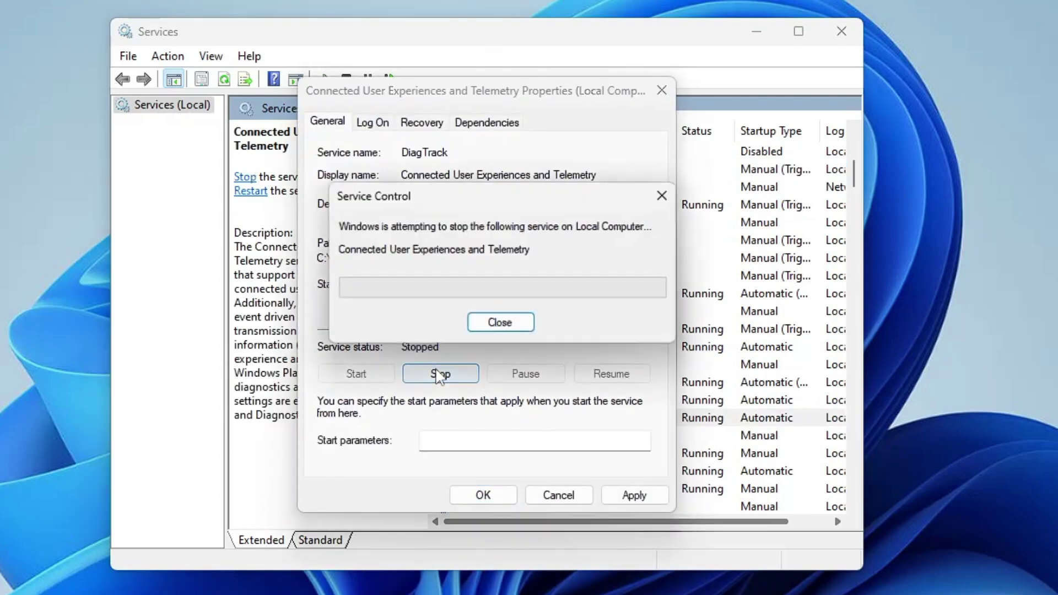
click(634, 495)
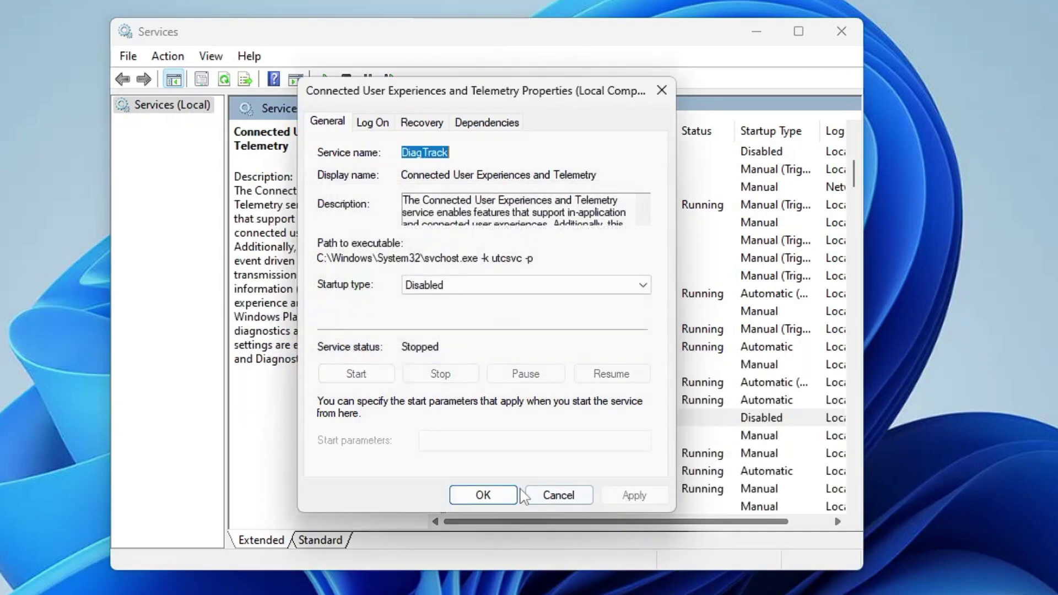
click(483, 494)
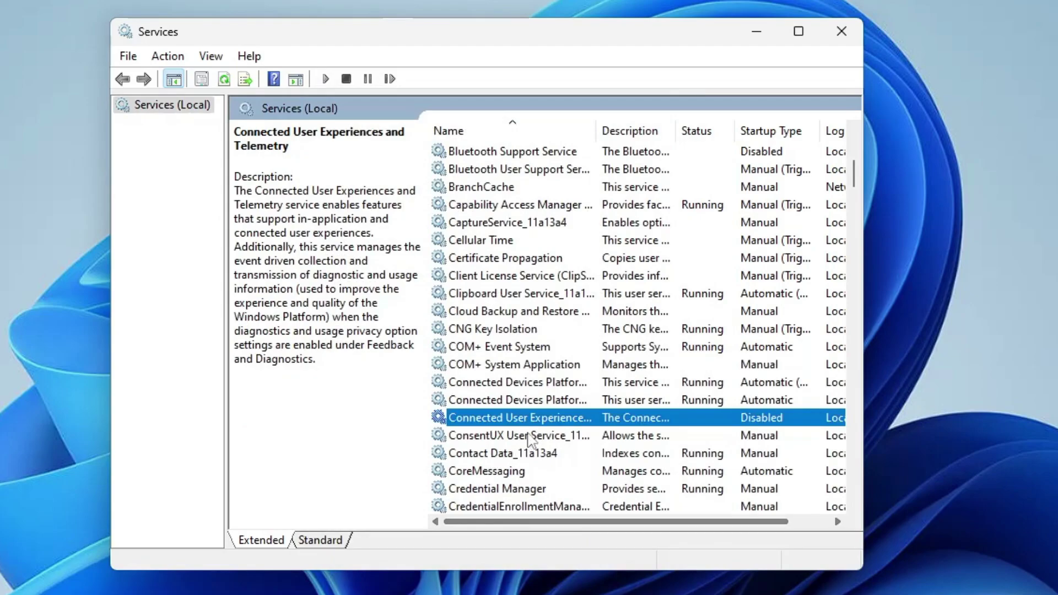
Set the Diagnostic Execution Service's startup type to Disabled and apply the change
scroll(529, 439, down, 5)
scroll(537, 430, down, 7)
click(523, 191)
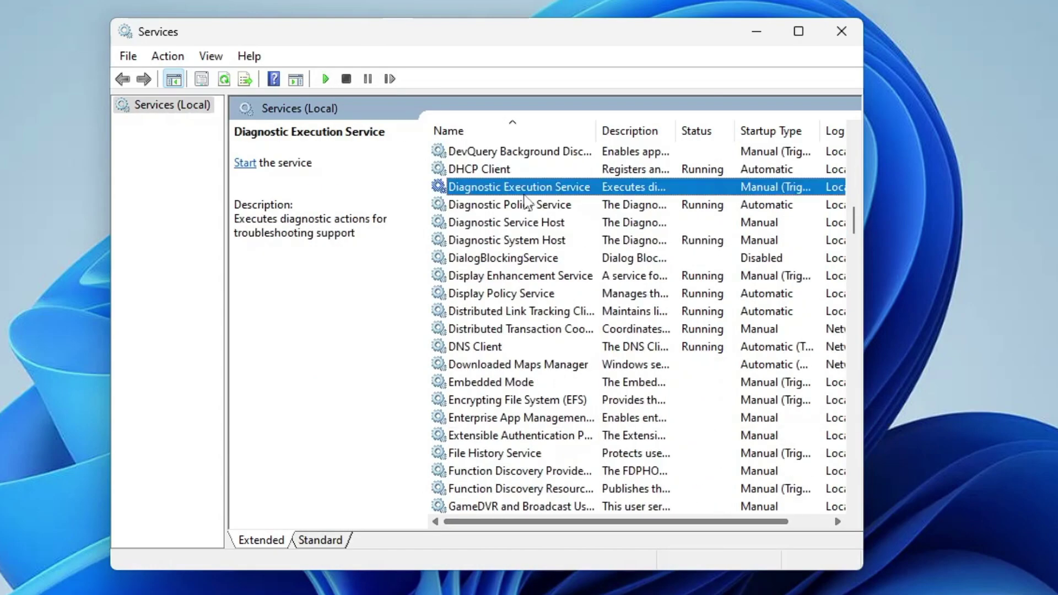
double_click(525, 191)
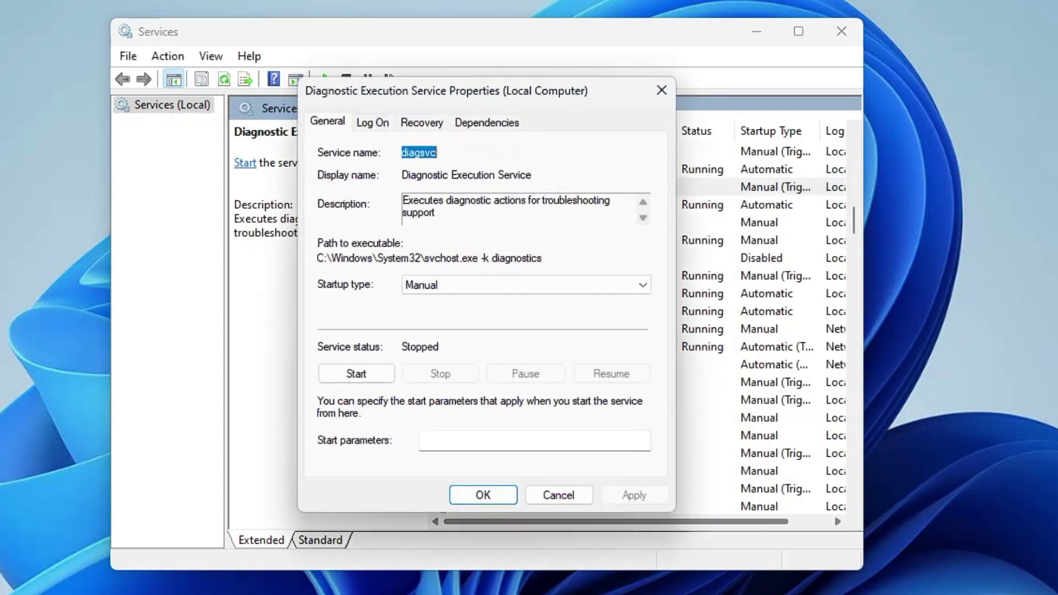
click(477, 286)
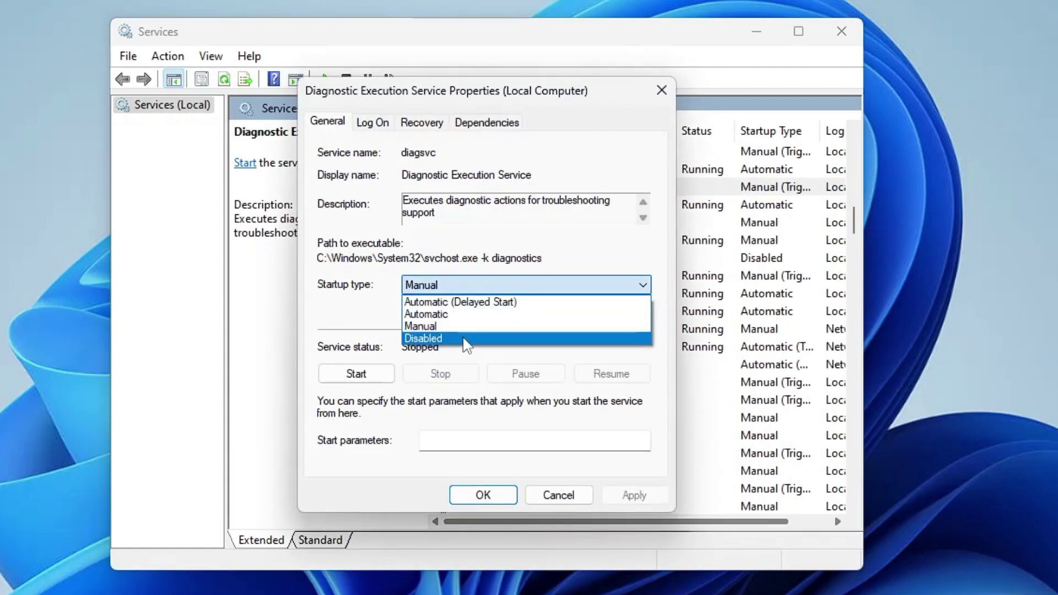
click(465, 340)
click(628, 495)
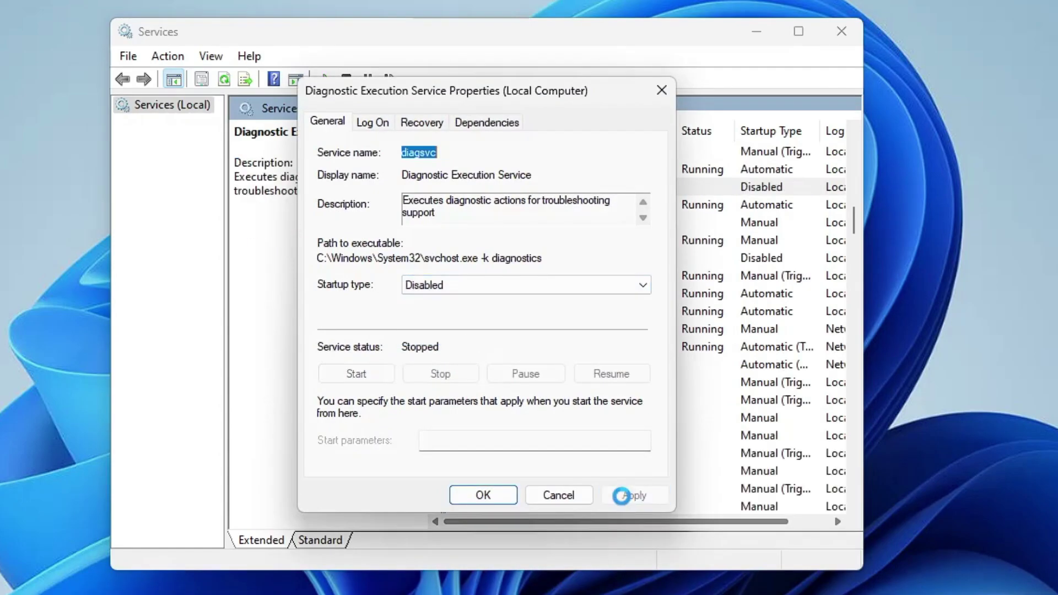
click(490, 498)
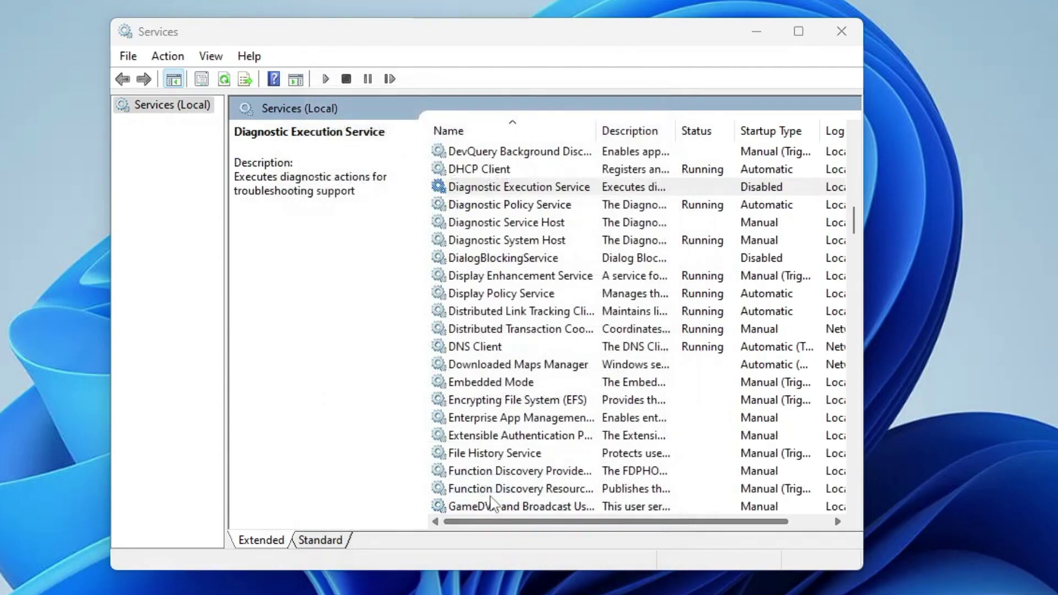
Set the Diagnostic Policy Service's startup type to Disabled and apply the change
click(502, 210)
double_click(541, 206)
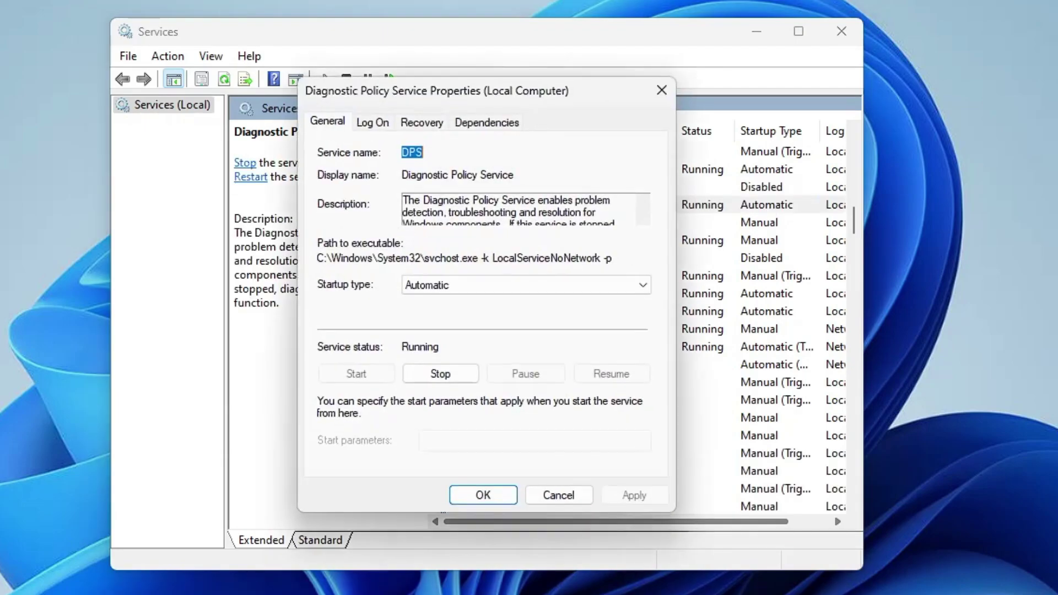
click(461, 285)
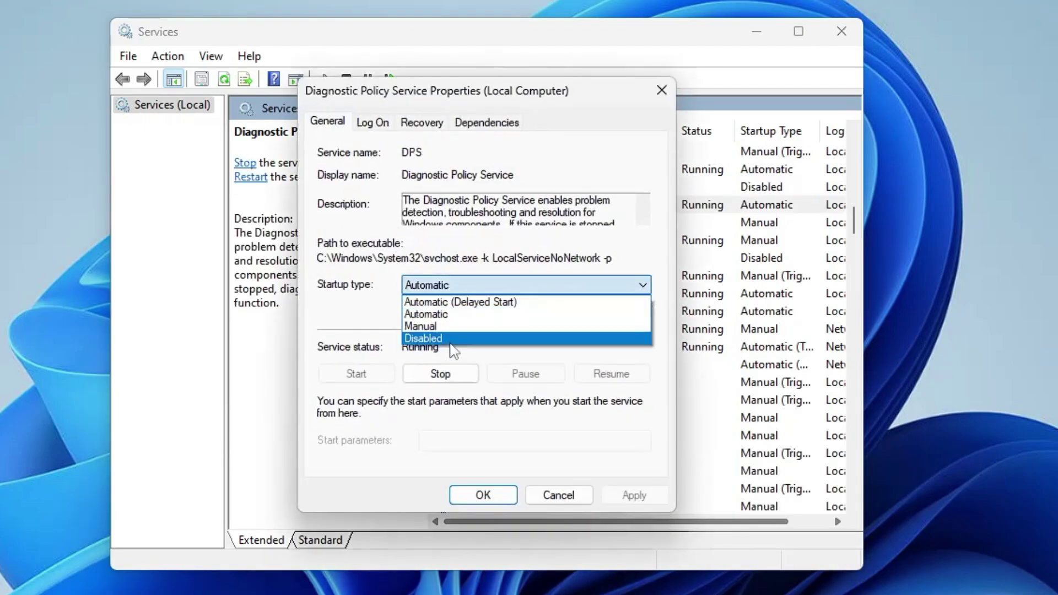
click(453, 339)
click(633, 495)
click(482, 495)
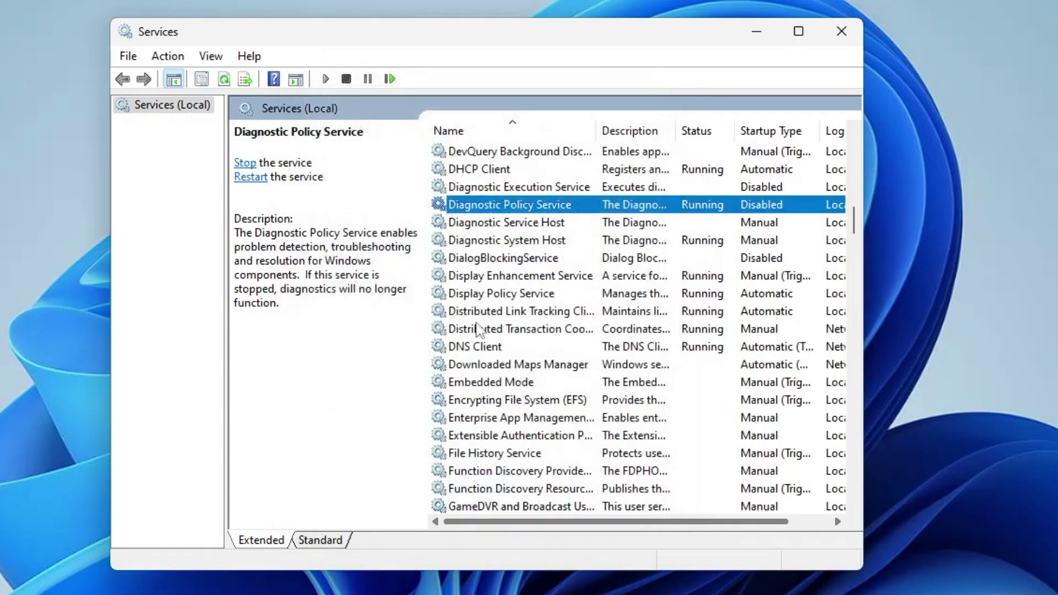
Set the Geolocation Service's startup type to Disabled, stop the service, and apply the change
click(518, 278)
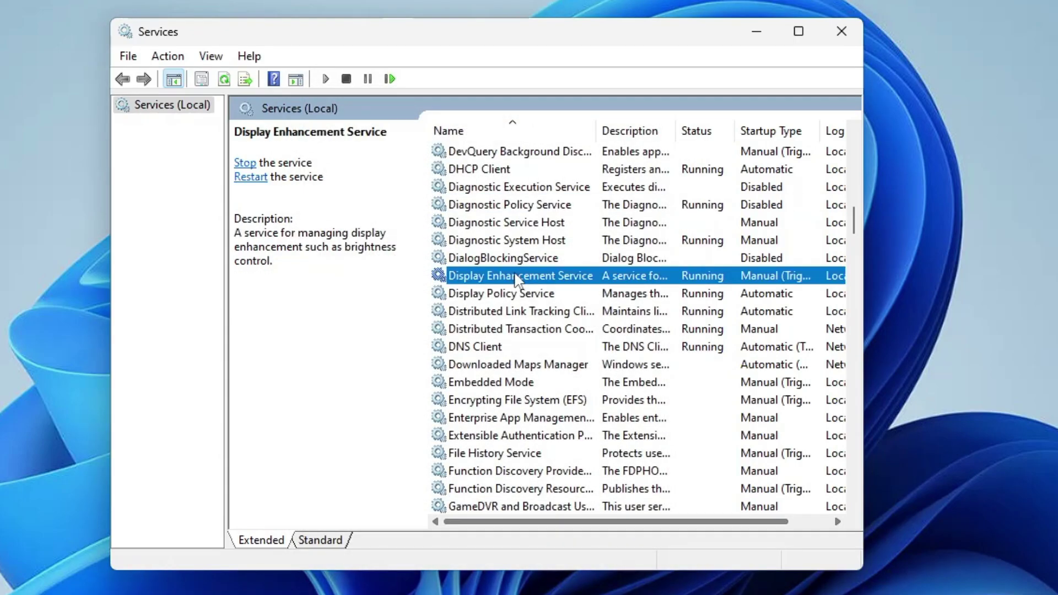
key(g)
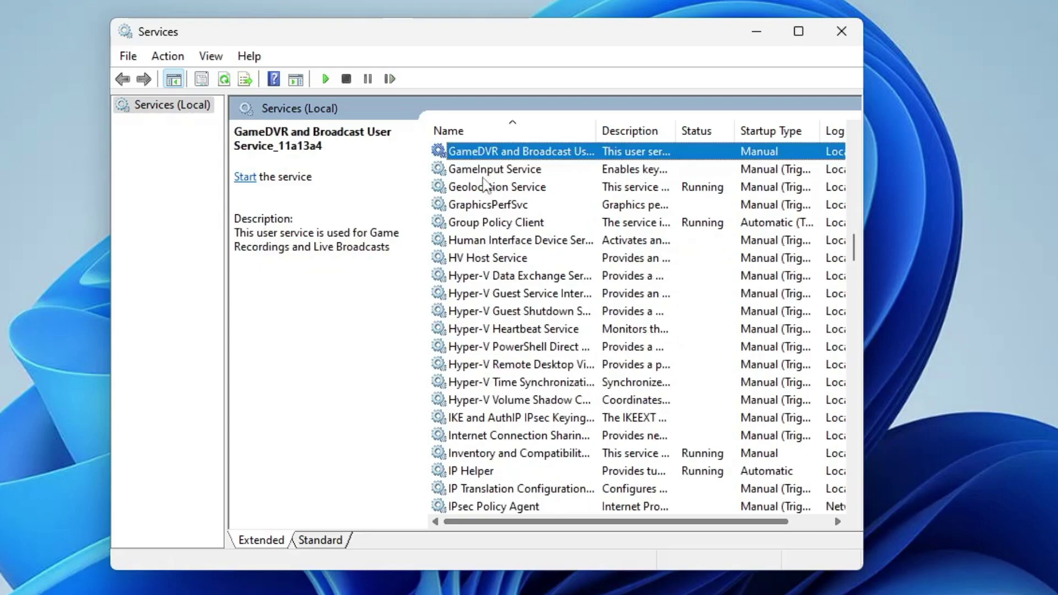
double_click(485, 190)
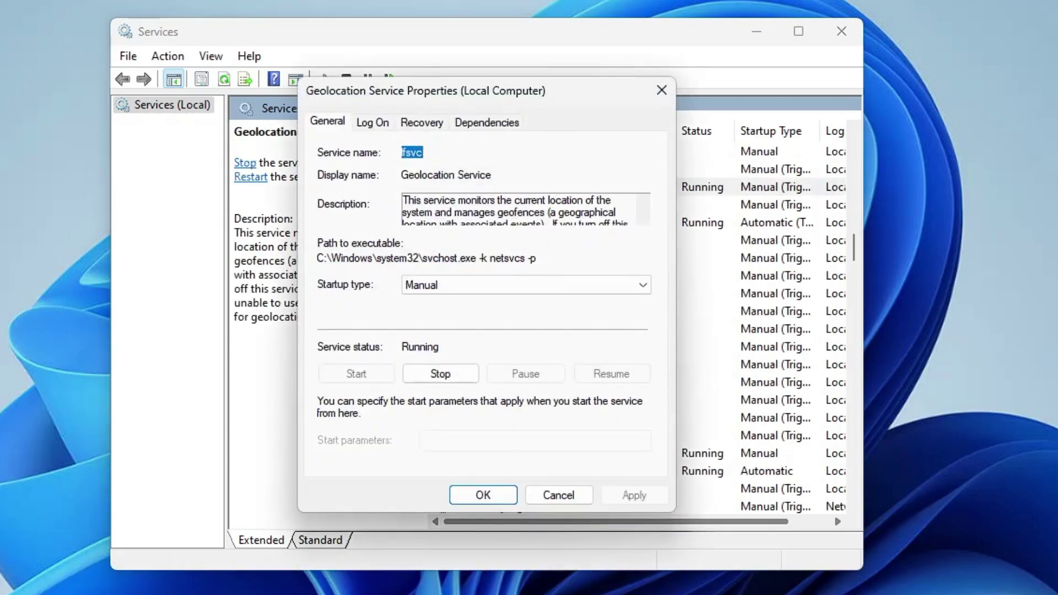
click(439, 285)
click(429, 339)
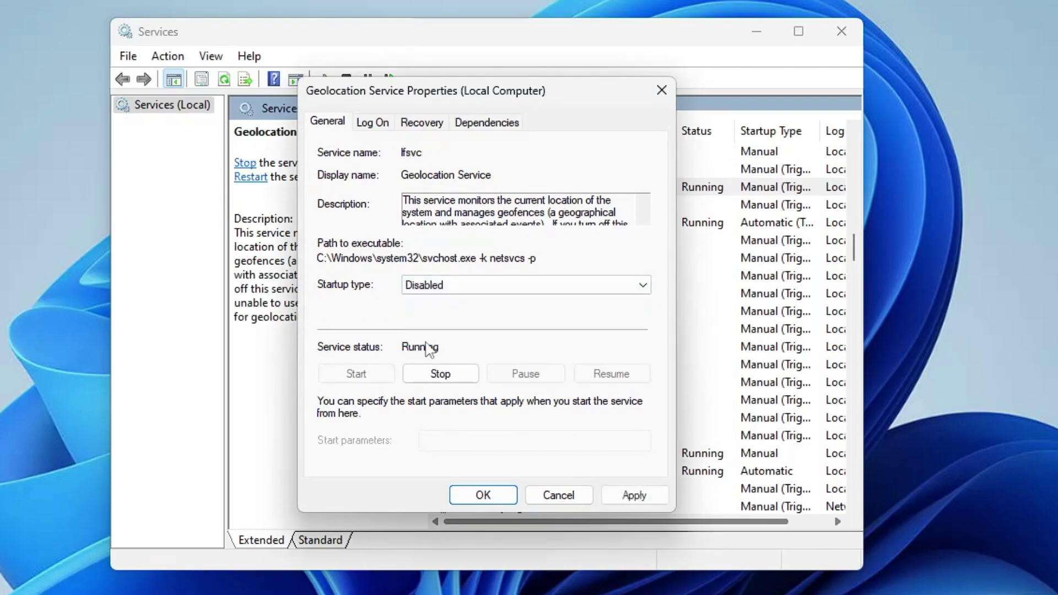
click(439, 374)
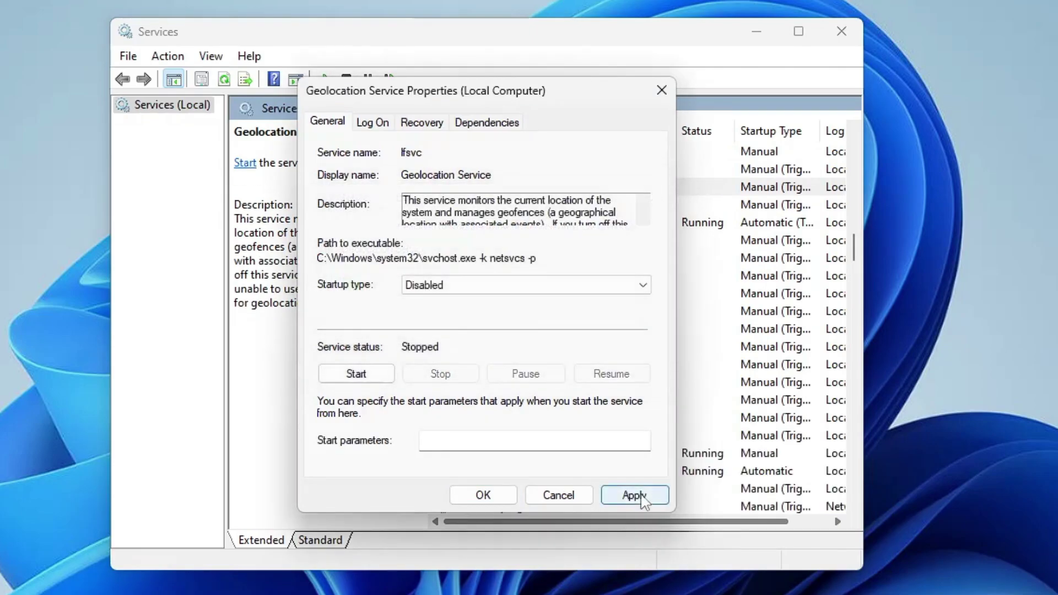
click(634, 495)
click(483, 495)
Set the Downloaded Maps Manager service's startup type to Disabled and apply the change
click(491, 293)
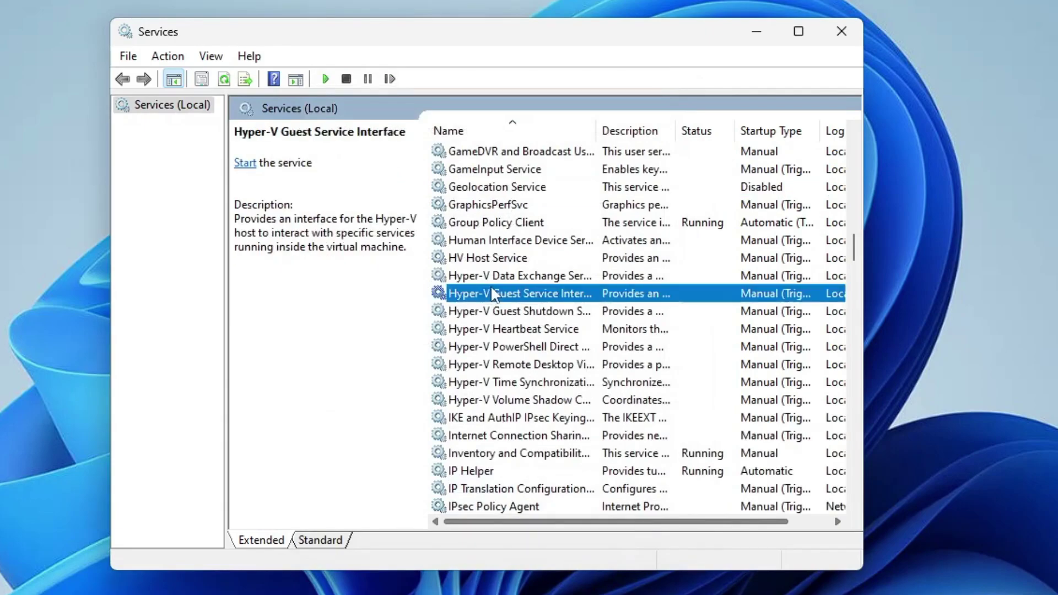
key(d)
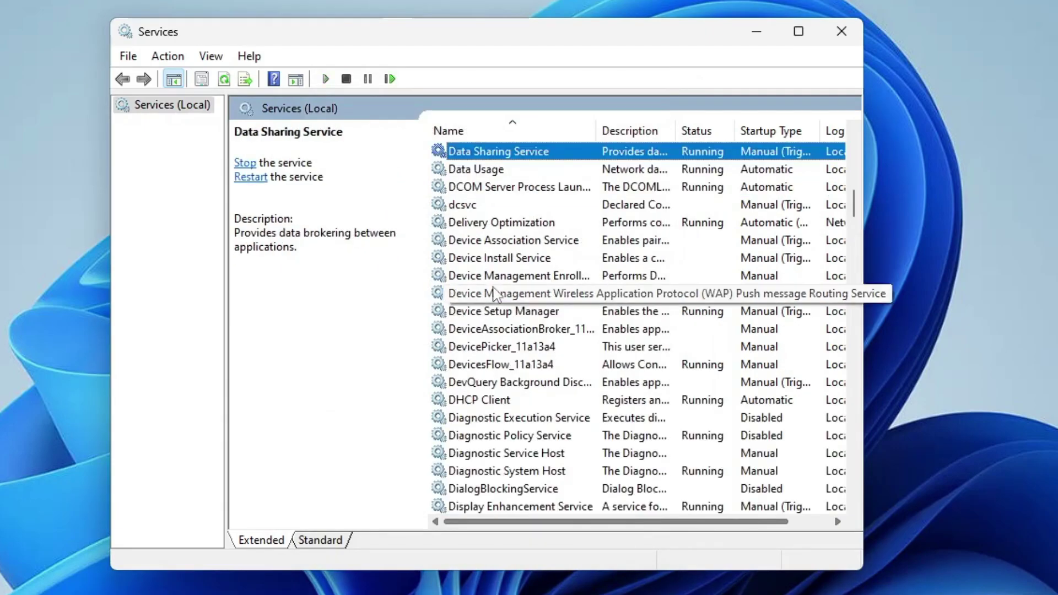
click(504, 346)
scroll(504, 346, down, 4)
click(517, 381)
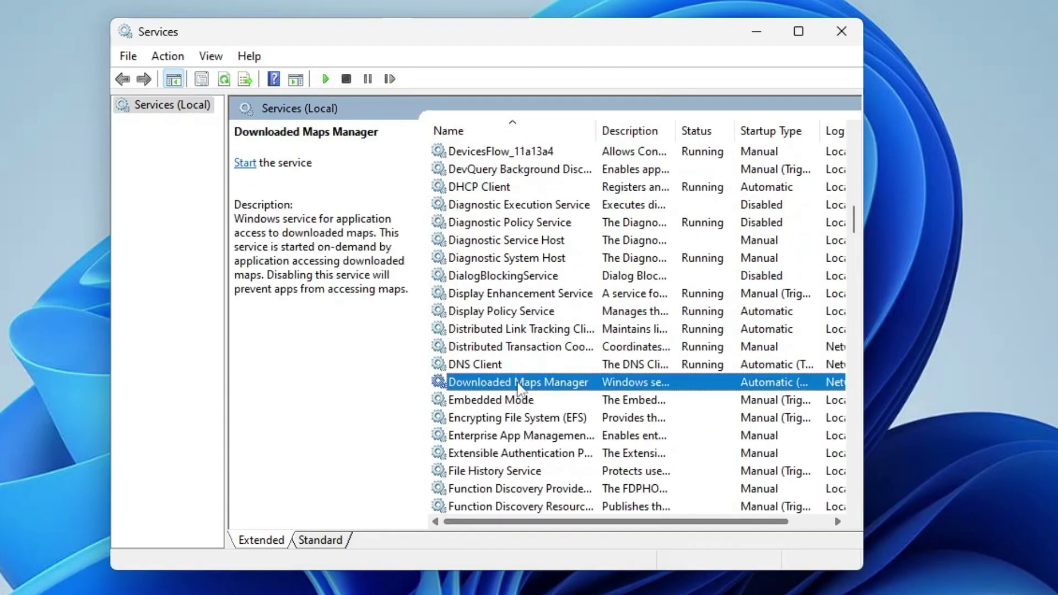
double_click(518, 384)
click(473, 285)
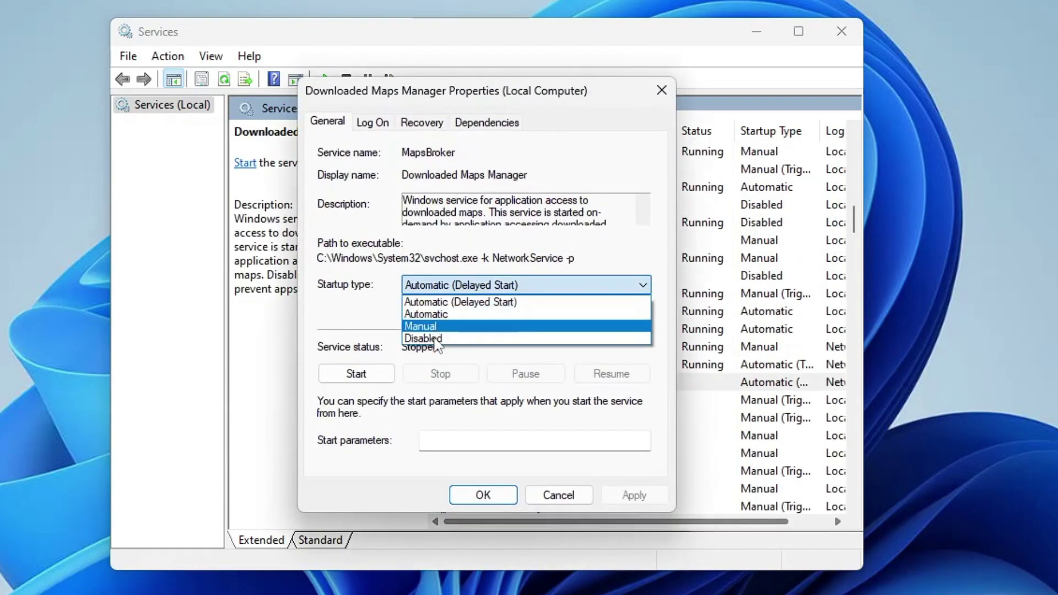
click(435, 339)
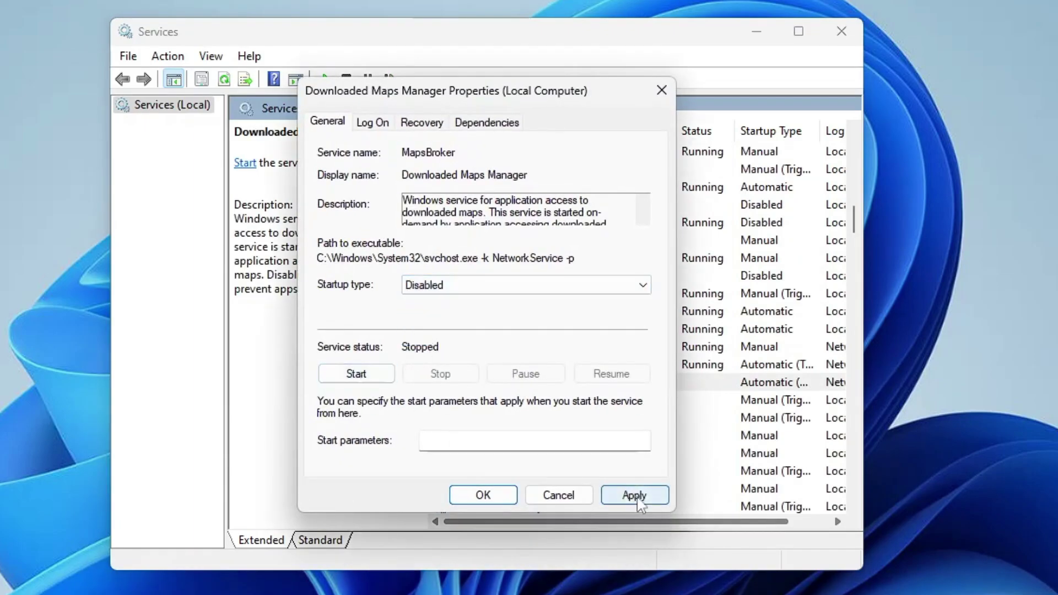
click(635, 496)
click(483, 494)
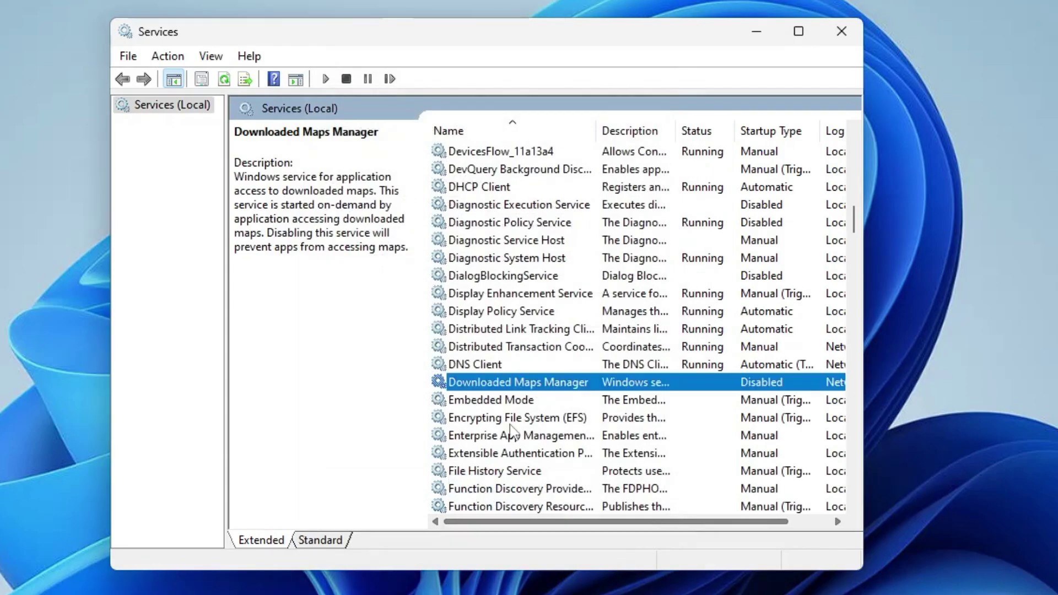
key(s)
key(Down)
key(Down)
key(Down)
key(Down)
key(Down)
key(Down)
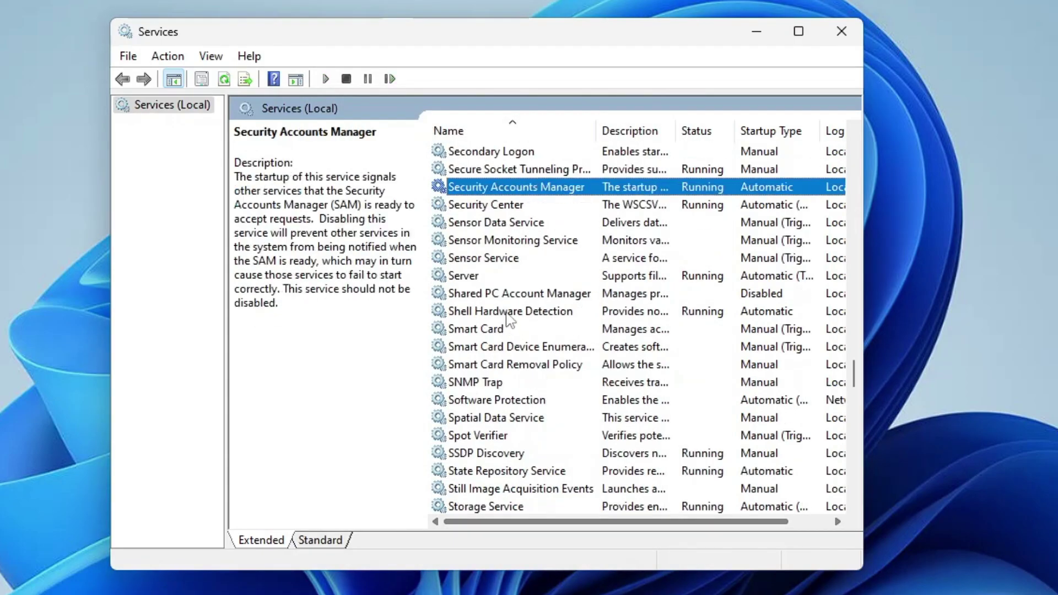
key(Return)
click(489, 285)
click(462, 337)
key(Return)
Set the Parental Controls service's startup type to Disabled and apply the change
key(p)
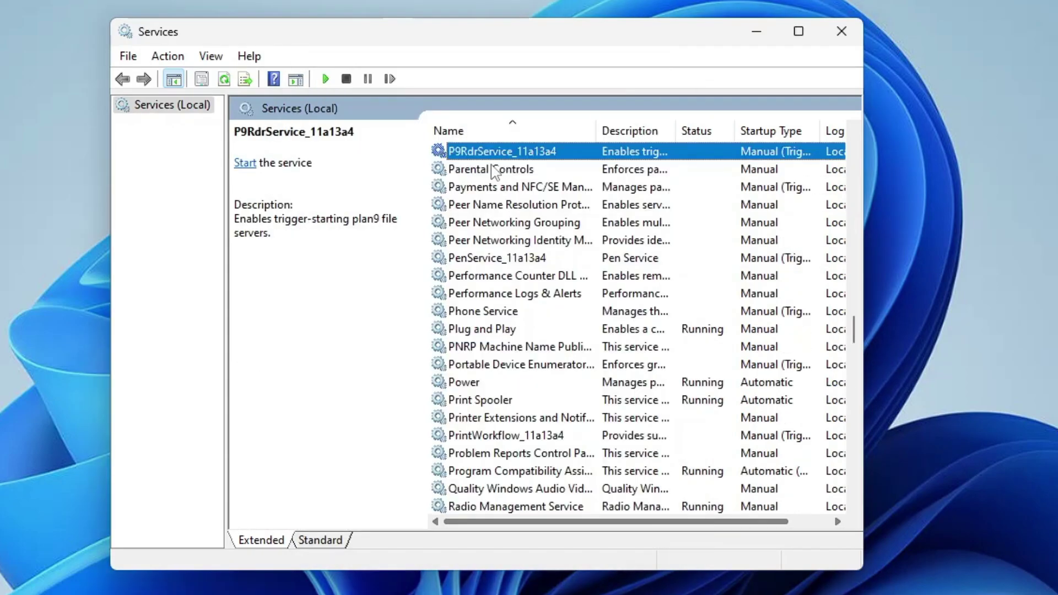
double_click(499, 175)
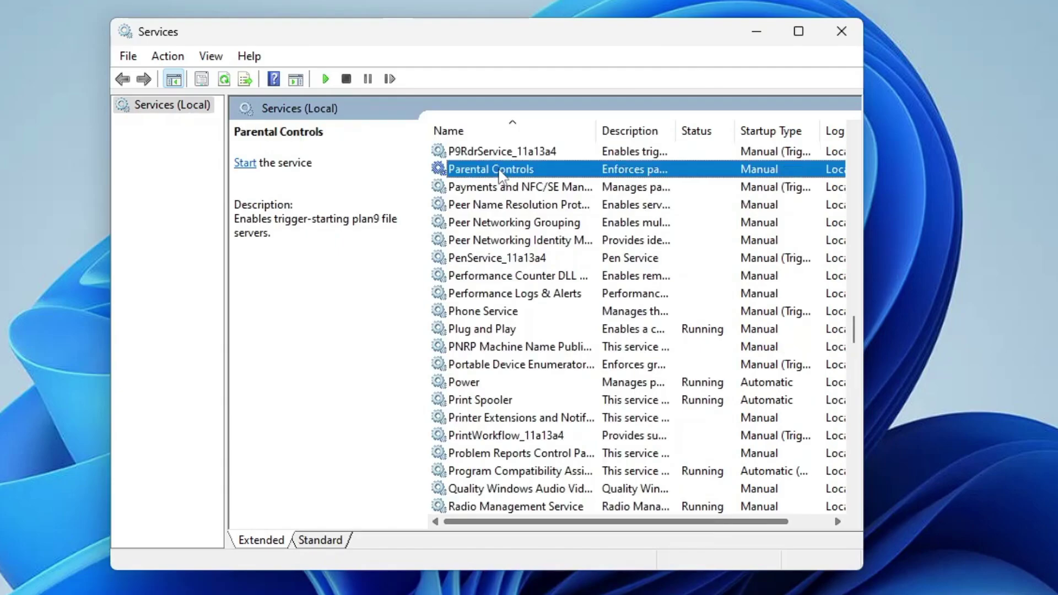
click(435, 285)
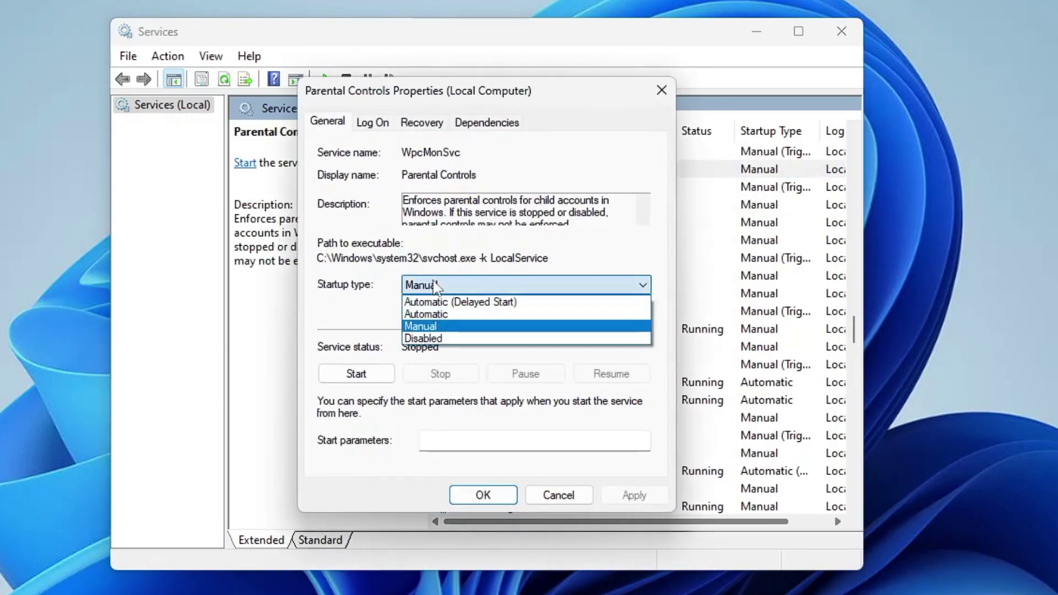
click(435, 337)
click(635, 495)
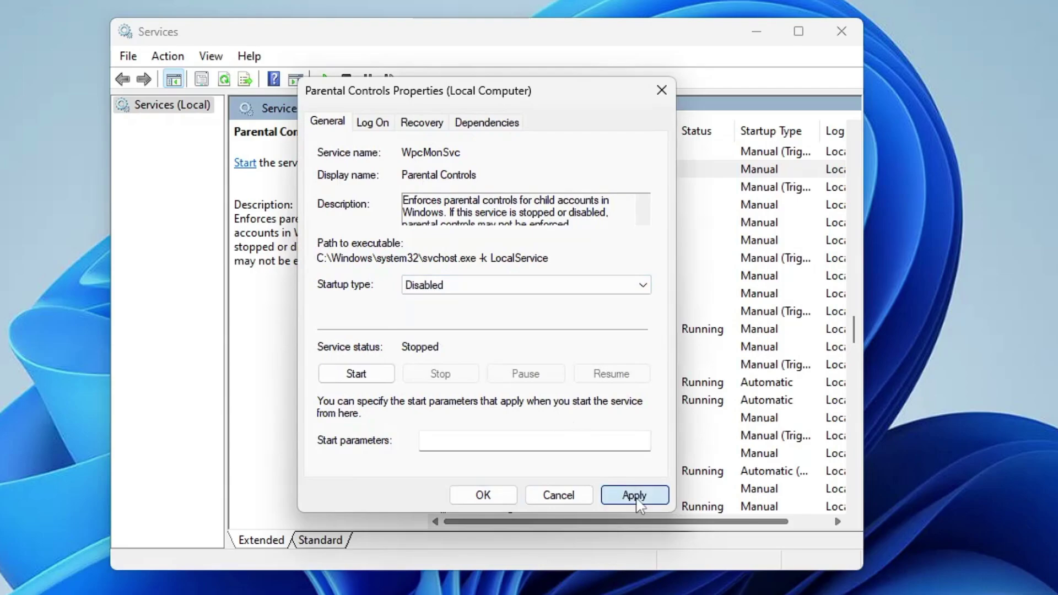
click(484, 496)
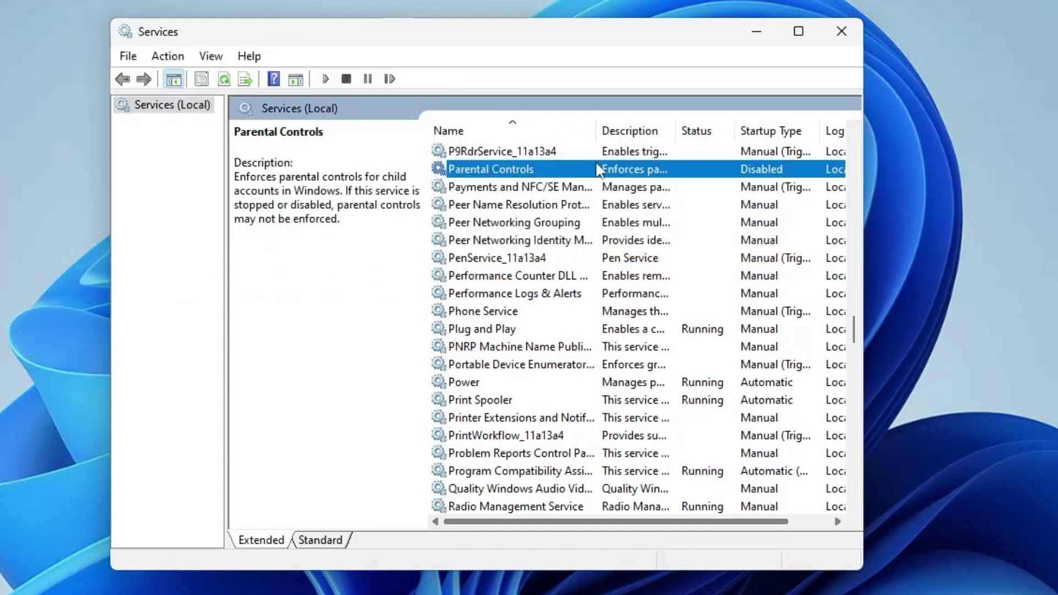
Set the Phone Service's startup type to Disabled and apply the change
click(540, 293)
click(537, 310)
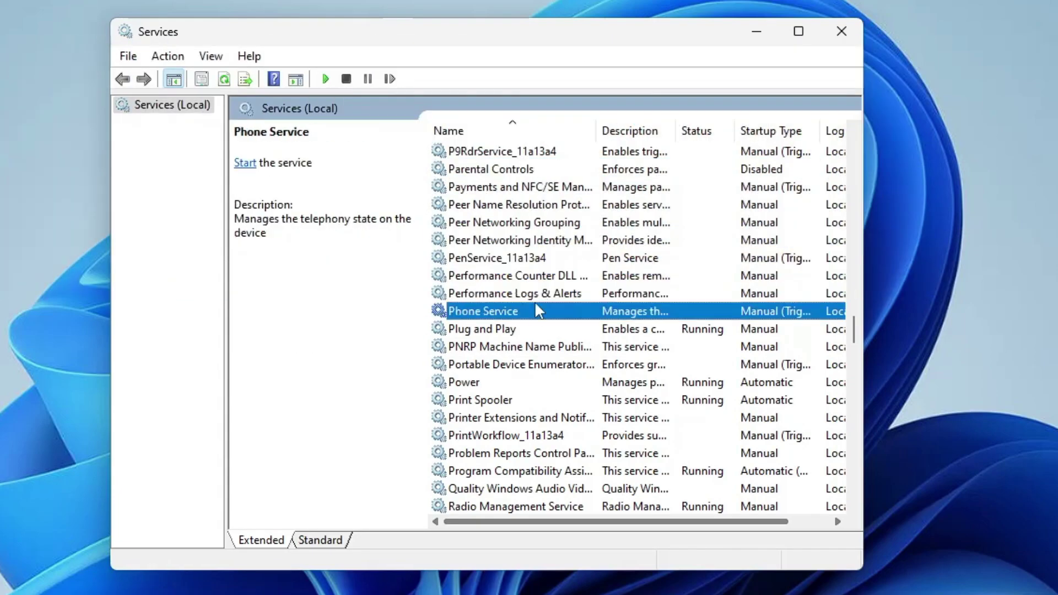
double_click(494, 309)
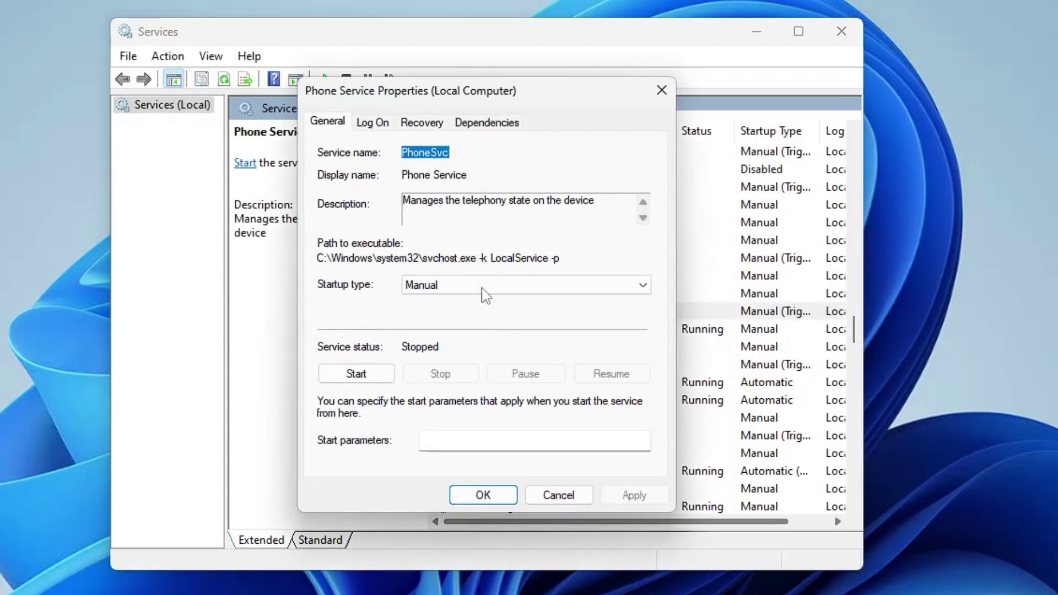
click(479, 287)
click(425, 339)
click(631, 495)
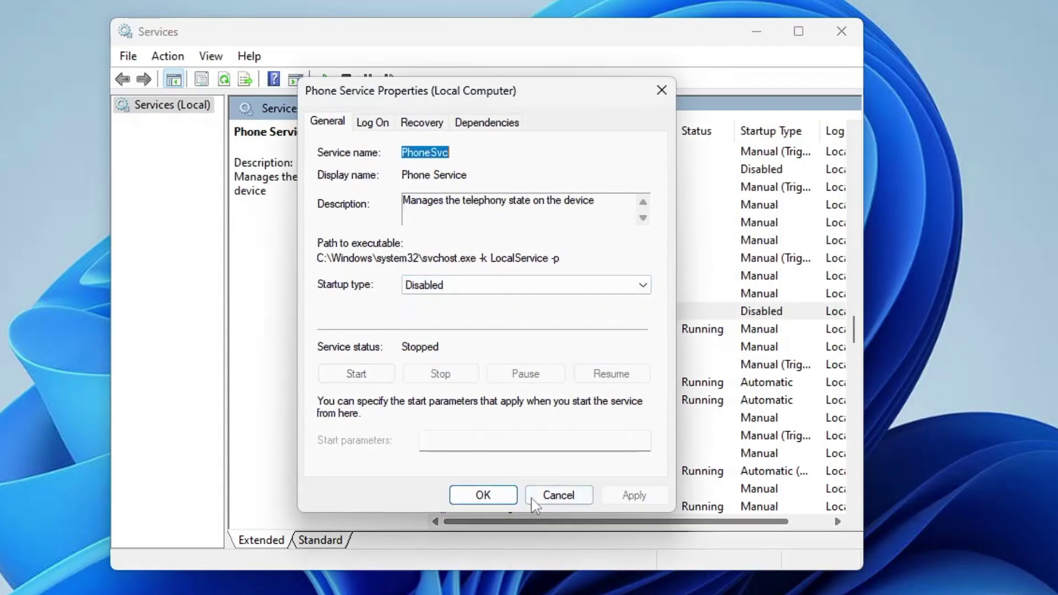
click(485, 494)
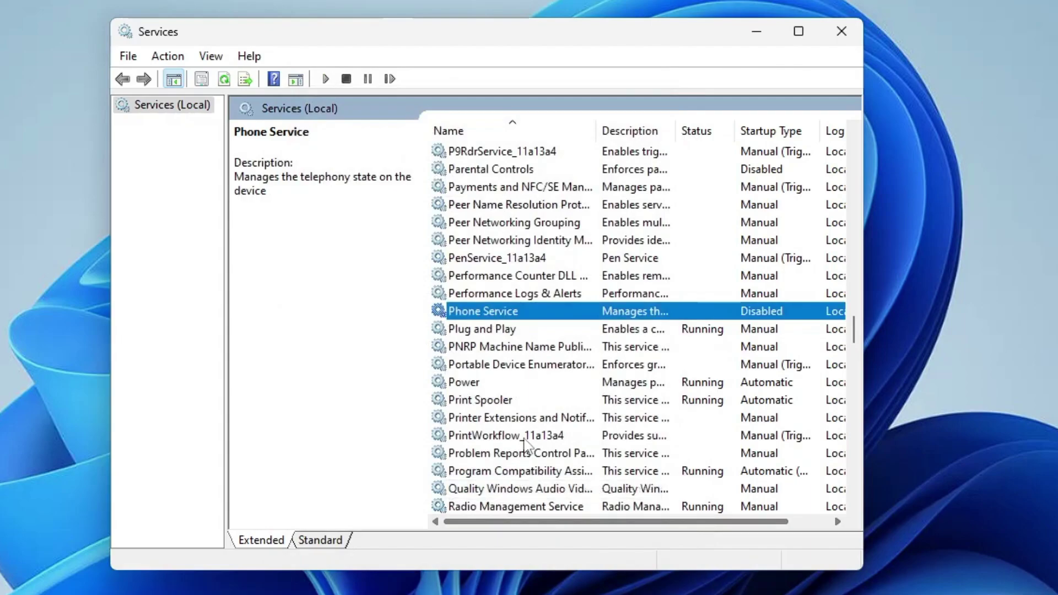
Select the Print Spooler service and check its description
key(Down)
key(Down)
key(Down)
key(Down)
key(Down)
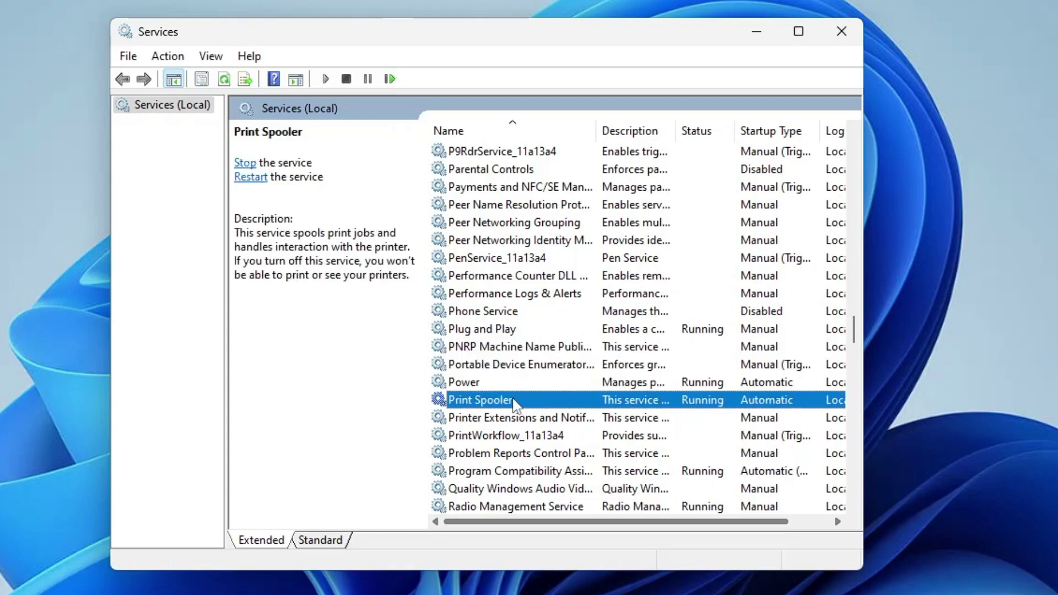
key(Return)
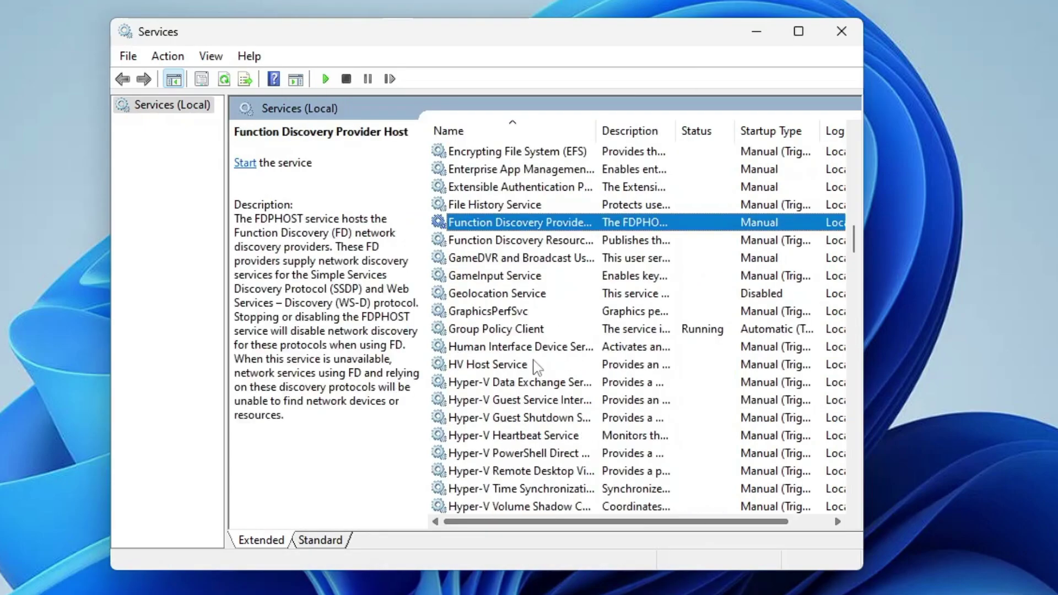
key(Up)
key(Down)
key(Up)
key(Down)
key(Up)
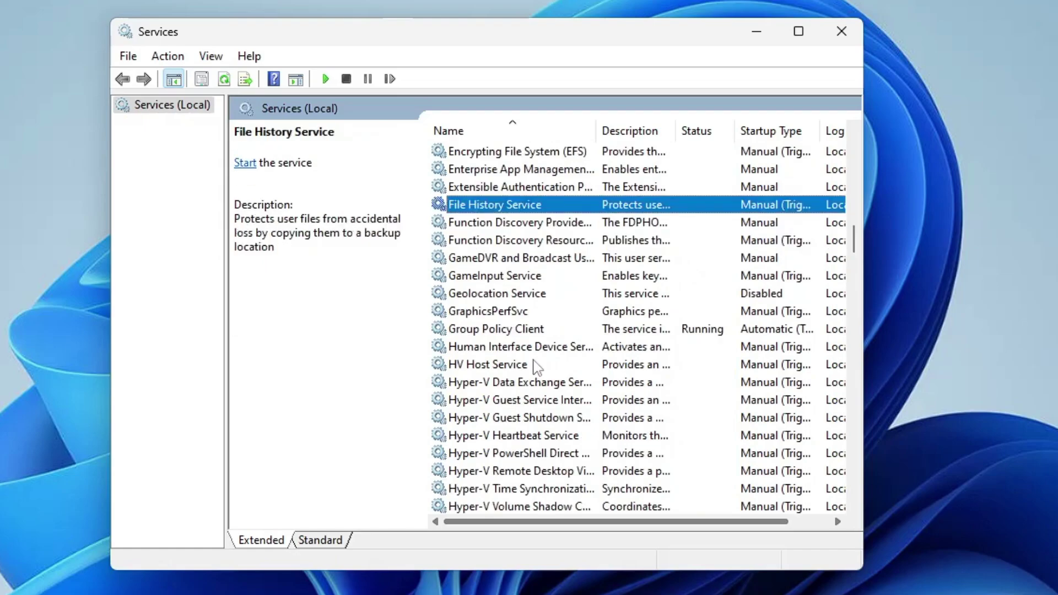
Set the Remote Desktop Services service's startup type to Disabled and apply the change
key(r)
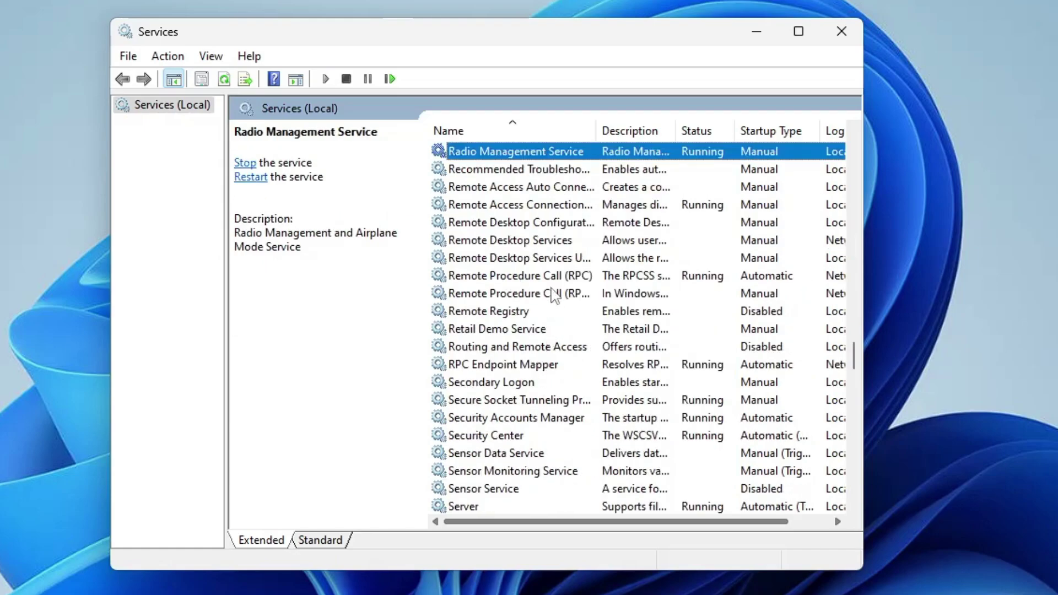
click(512, 258)
click(502, 241)
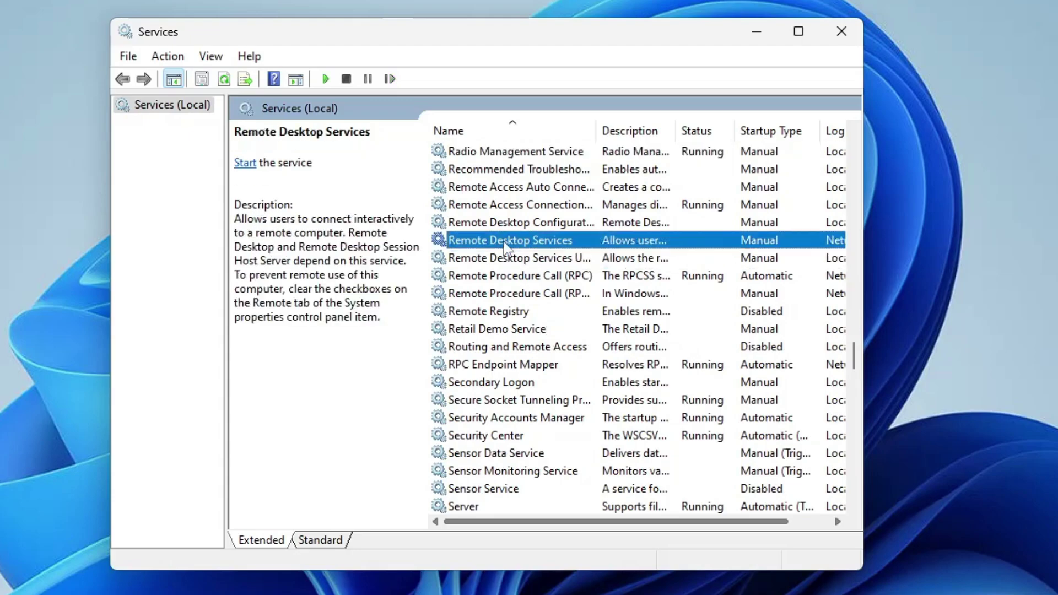
double_click(504, 243)
click(504, 285)
click(504, 335)
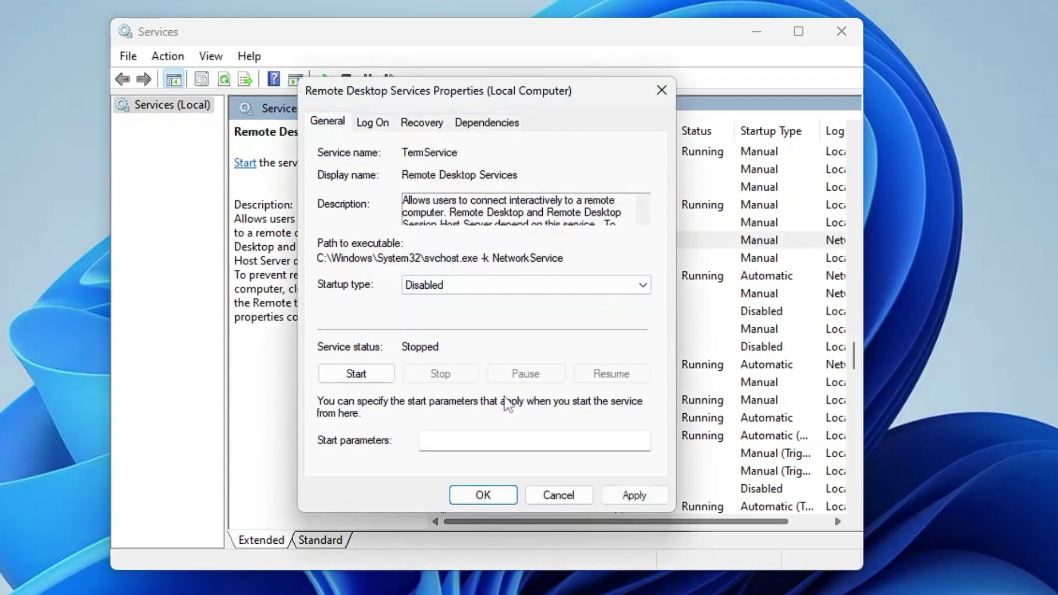
click(628, 494)
click(498, 495)
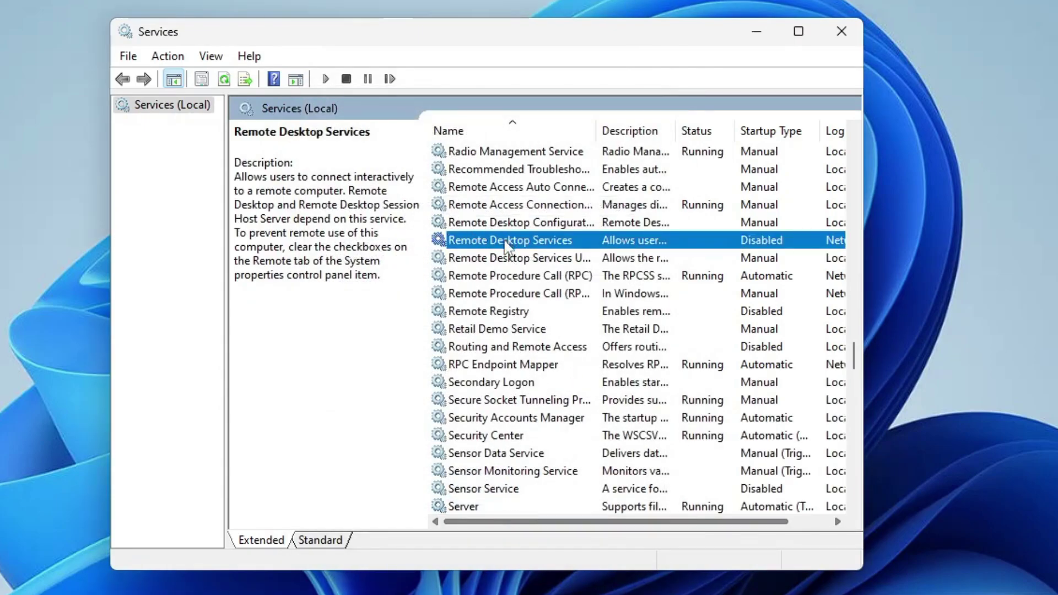
Set the Smart Card service's startup type to Disabled and apply the change
click(507, 331)
key(Down)
key(Down)
key(Down)
key(Down)
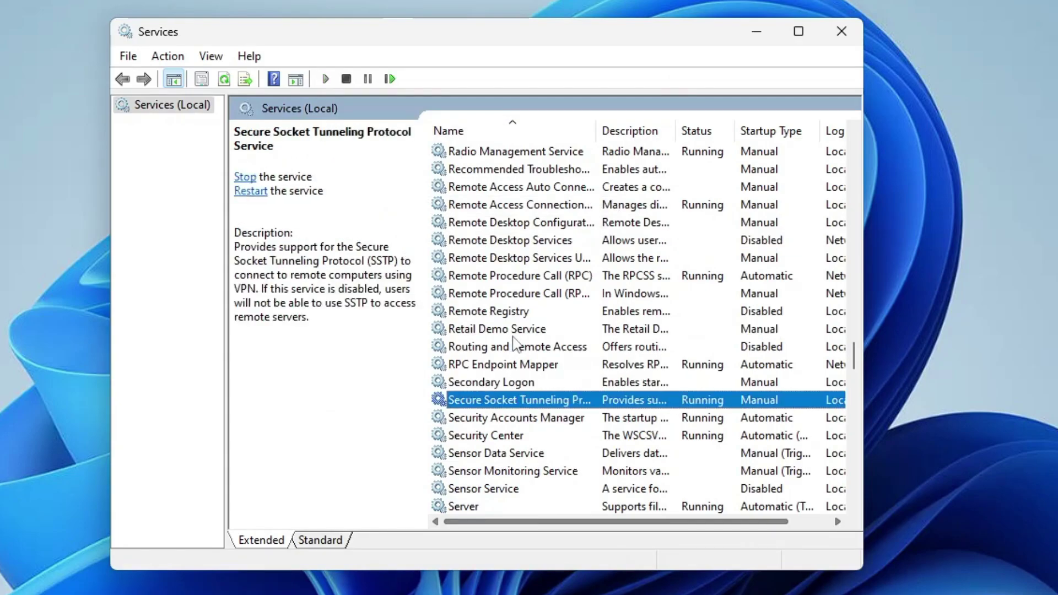
scroll(570, 358, down, 1)
scroll(571, 358, down, 1)
double_click(485, 451)
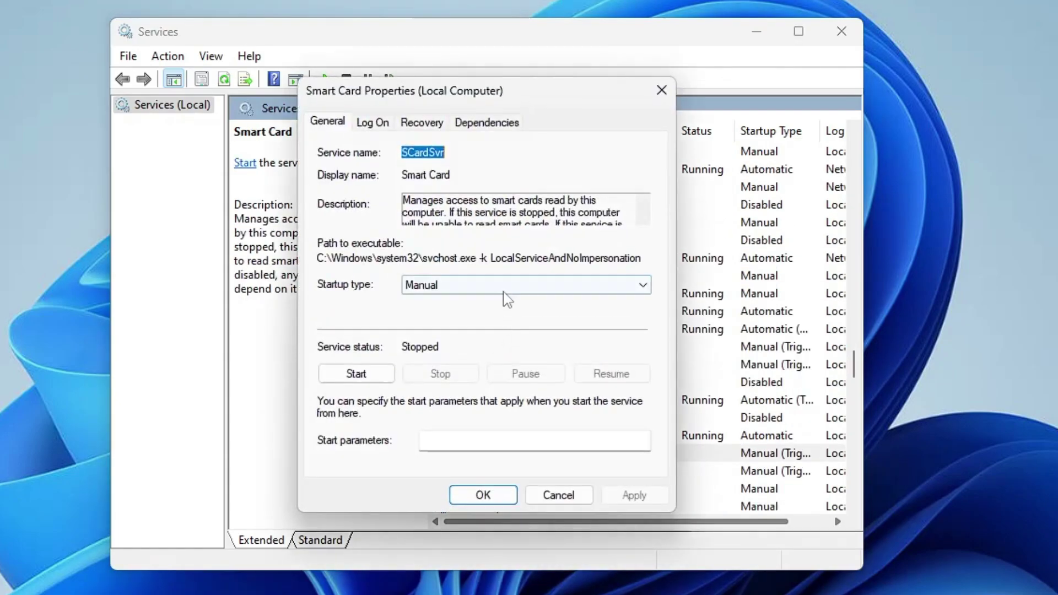
click(498, 284)
click(447, 338)
click(606, 495)
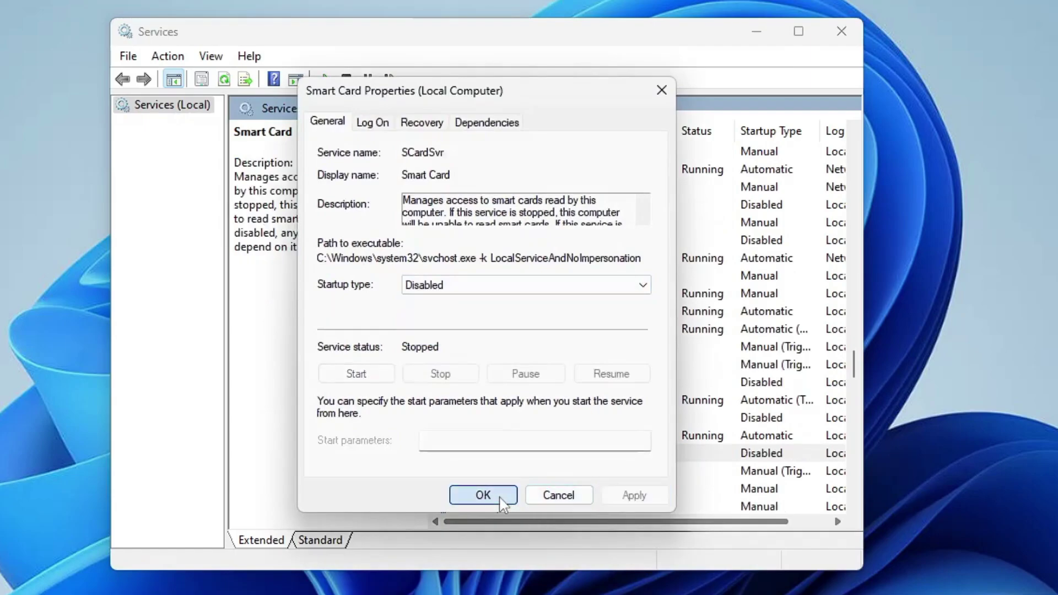
click(482, 494)
Set the Windows Biometric Service's startup type to Disabled and apply the change
key(w)
click(520, 346)
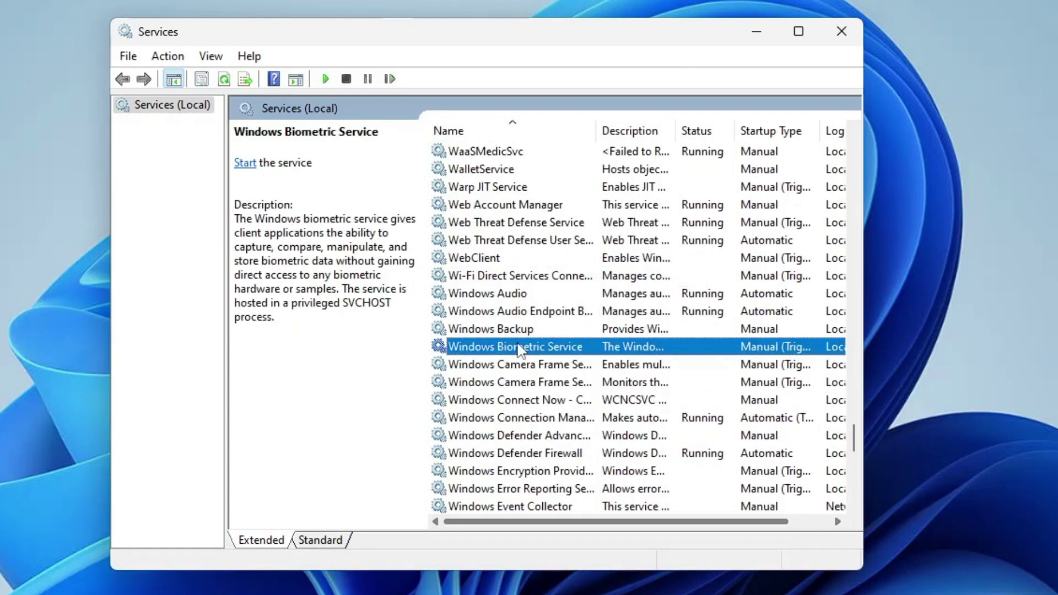
double_click(521, 347)
click(492, 284)
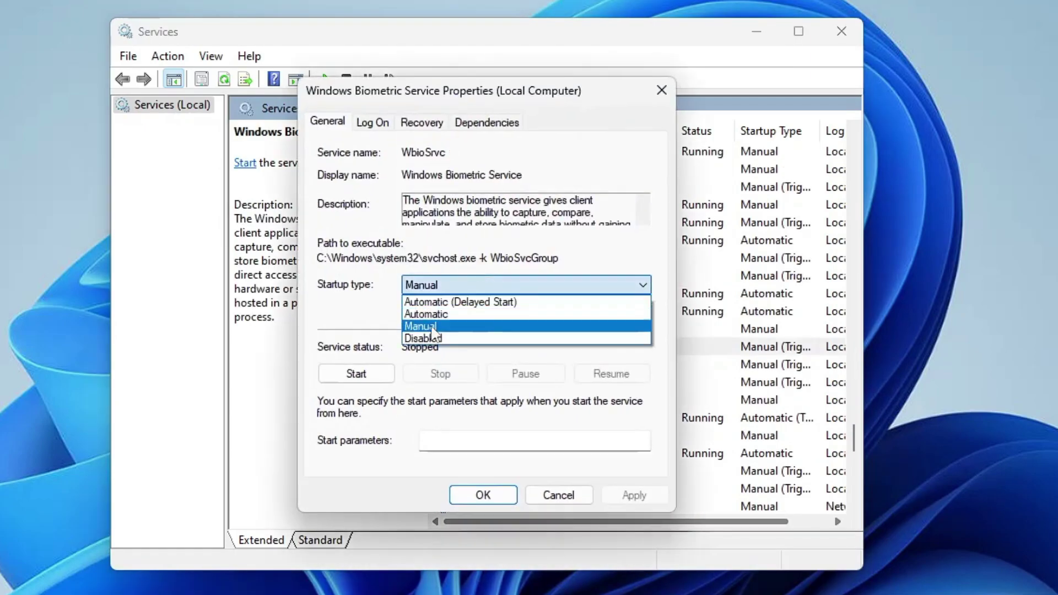
click(476, 333)
click(634, 495)
click(493, 497)
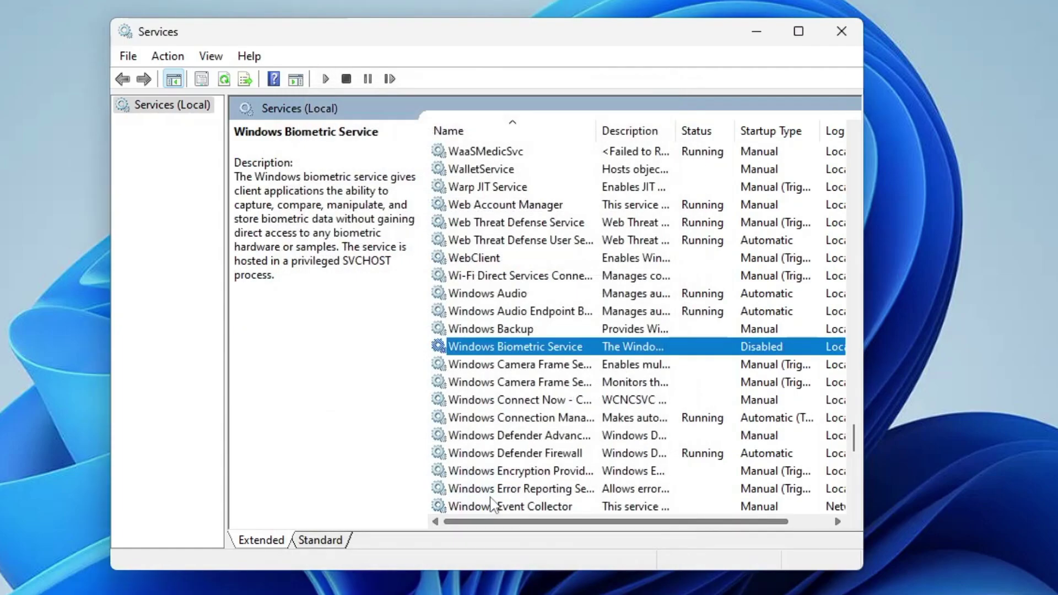
Set the Windows Error Reporting Service's startup type to Disabled and apply the change
key(Down)
key(Down)
key(Down)
key(Down)
key(Down)
key(Down)
key(Down)
key(Down)
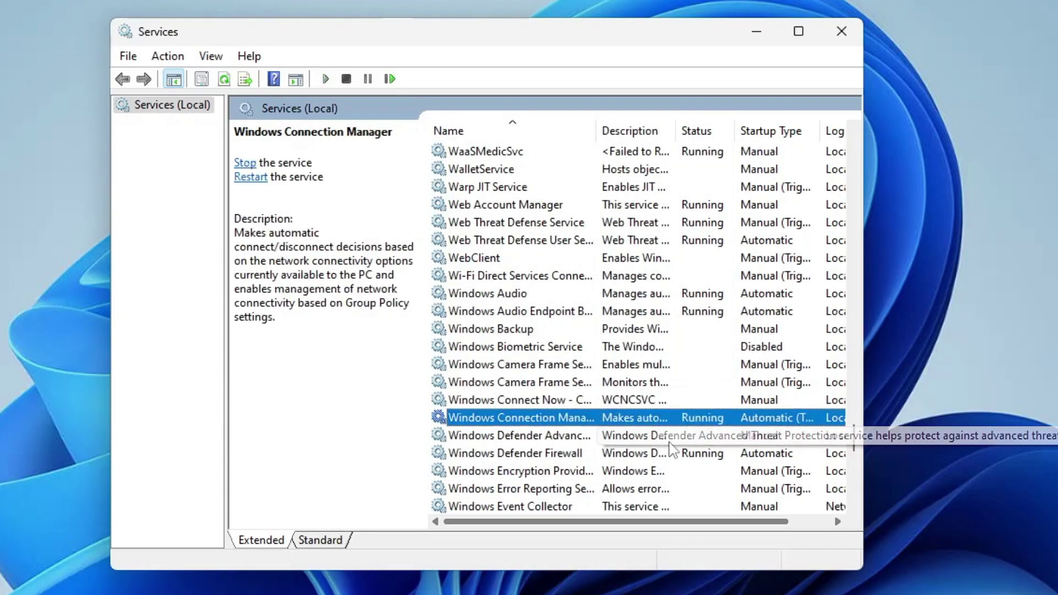
double_click(579, 490)
click(485, 284)
click(469, 338)
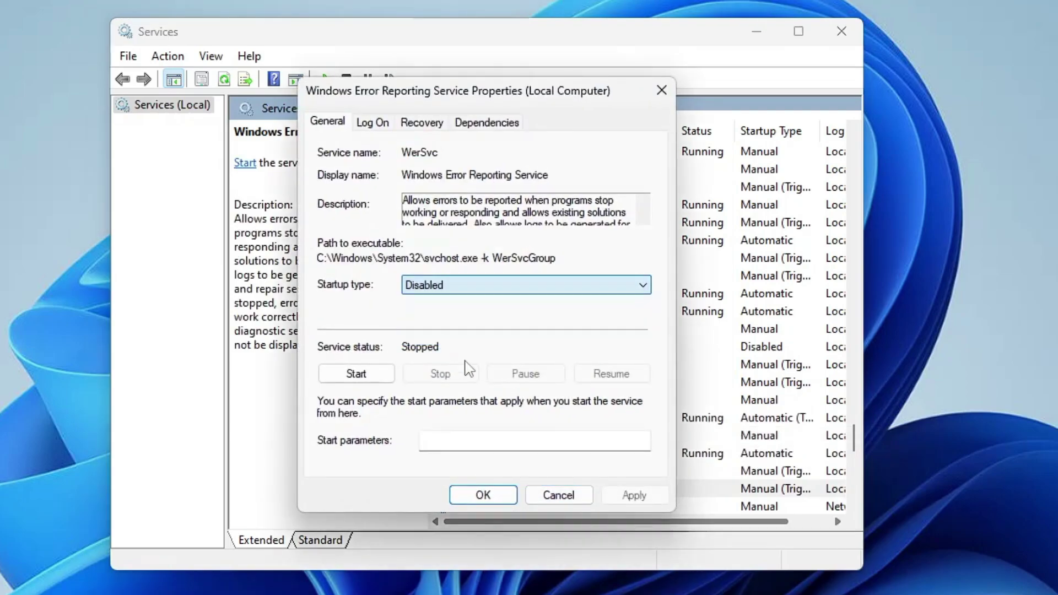
click(613, 493)
click(484, 493)
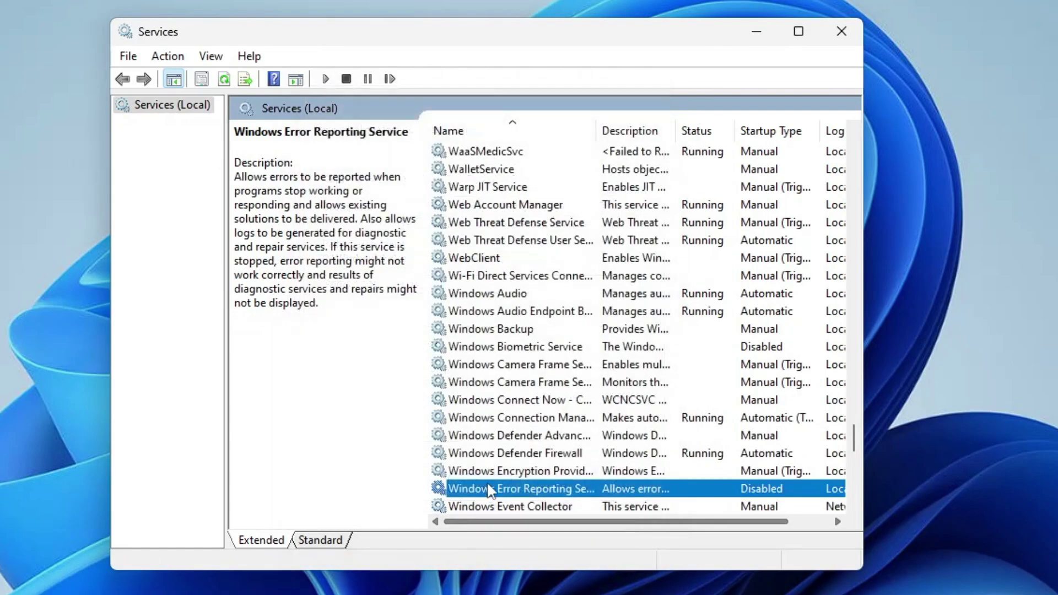
Set the Windows Insider Service's startup type to Disabled and apply the change
key(Down)
scroll(520, 395, down, 7)
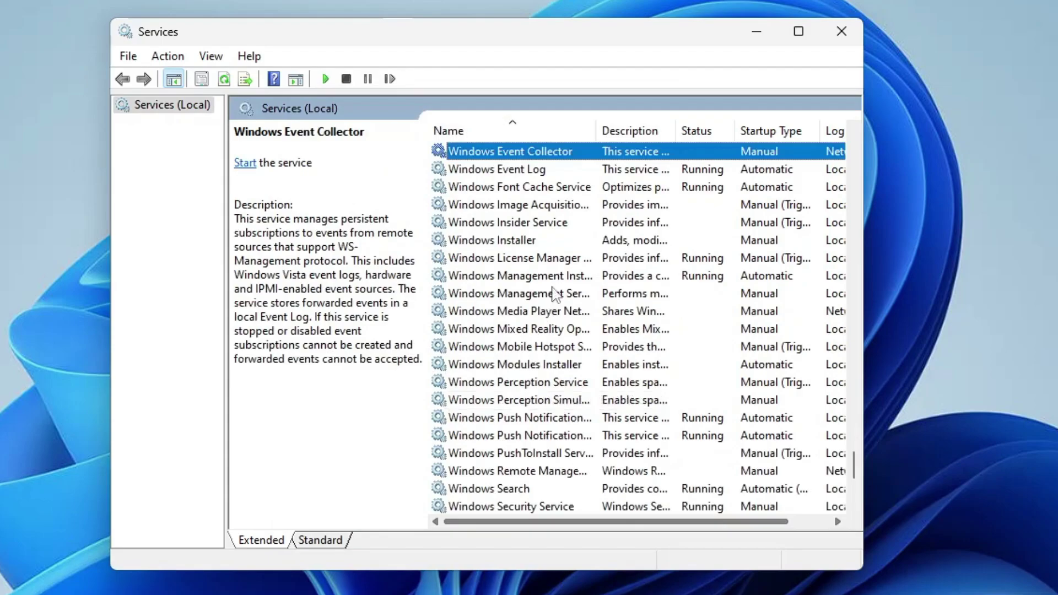
click(536, 223)
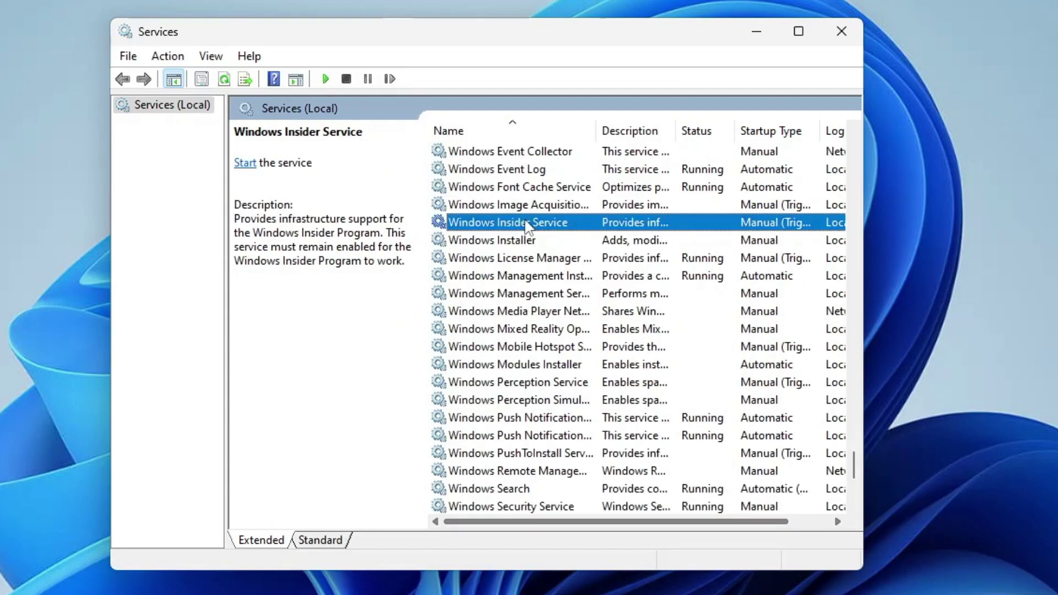
double_click(526, 224)
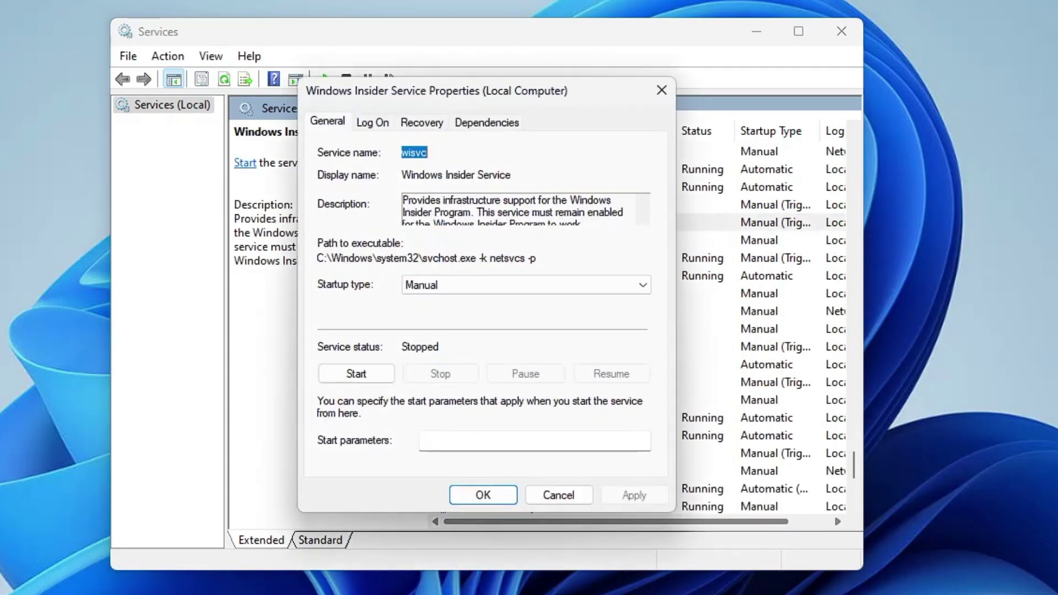
click(444, 285)
click(451, 338)
click(631, 494)
click(496, 498)
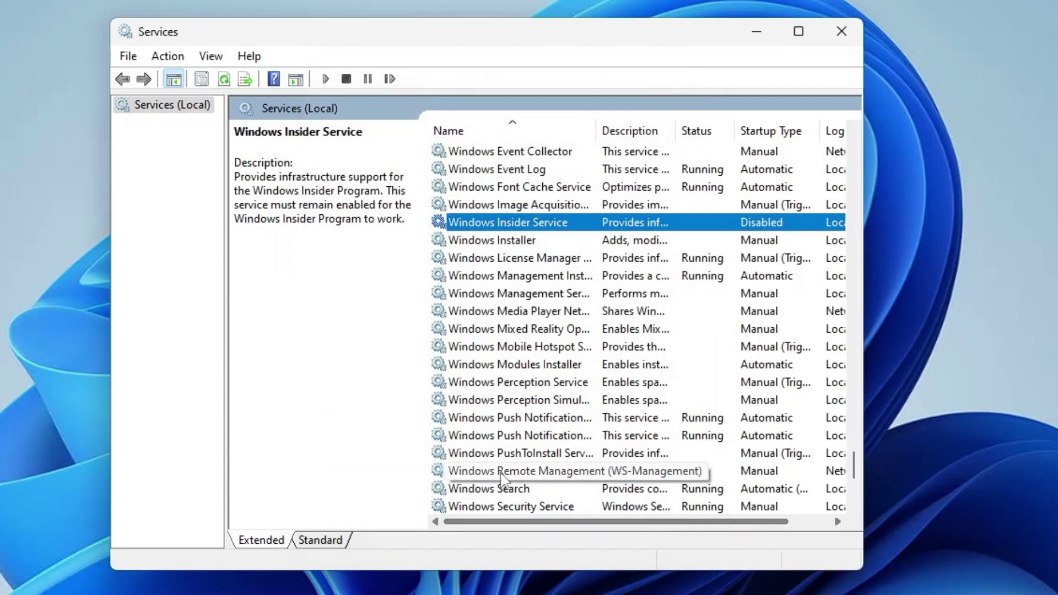
Review the remaining services after Windows Insider Service through the Xbox entries, and close the Services window
key(Down)
key(Down)
key(Down)
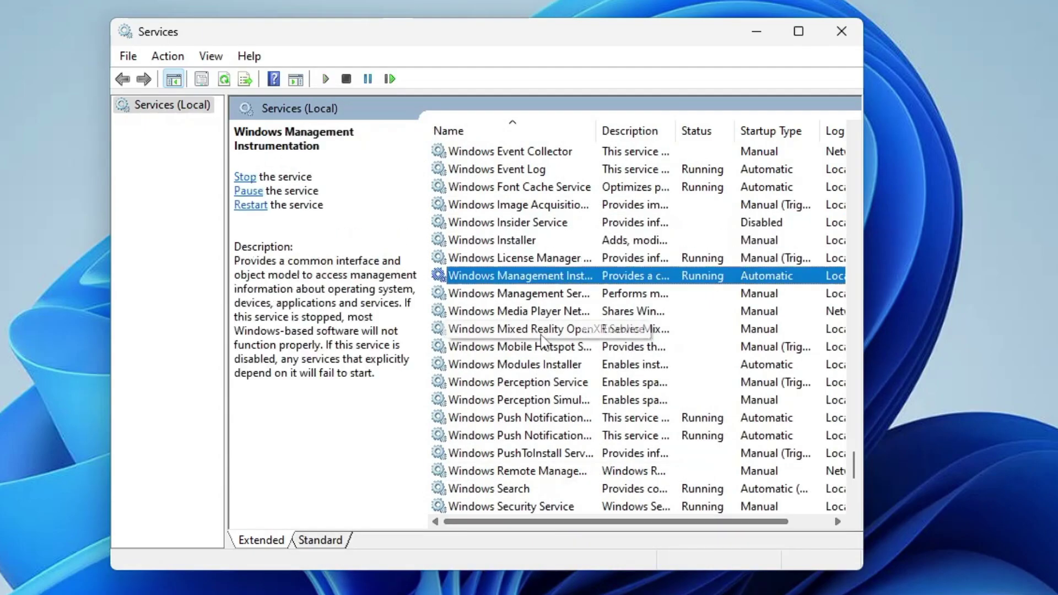
key(Down)
key(Down)
key(Down)
key(Down)
key(Down)
key(Down)
key(Down)
key(Down)
key(Down)
key(Down)
scroll(618, 464, down, 1)
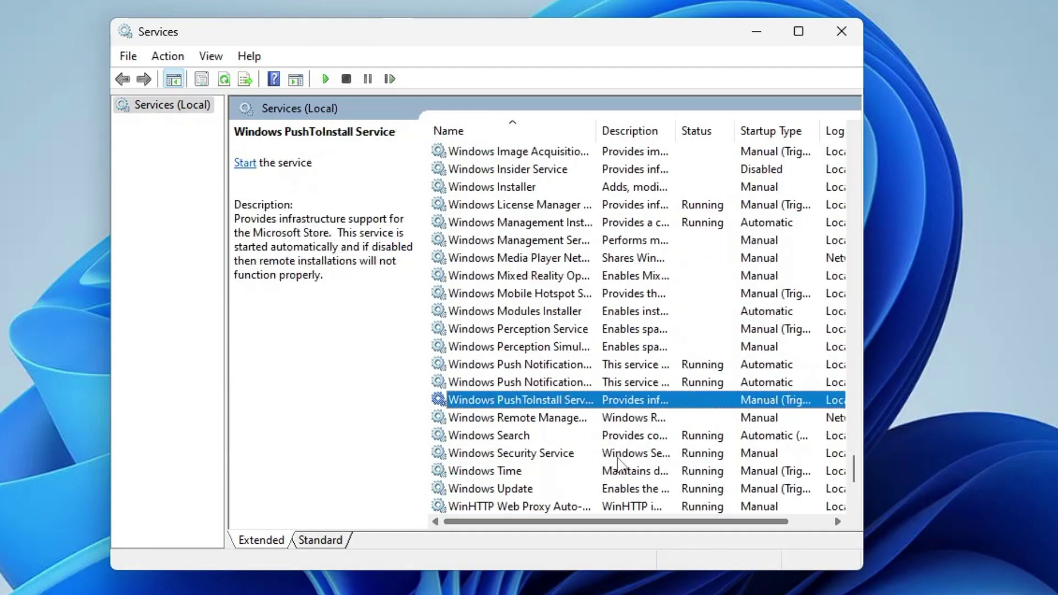
key(Down)
key(Down)
key(Down)
key(Down)
key(Down)
key(Down)
scroll(618, 464, down, 4)
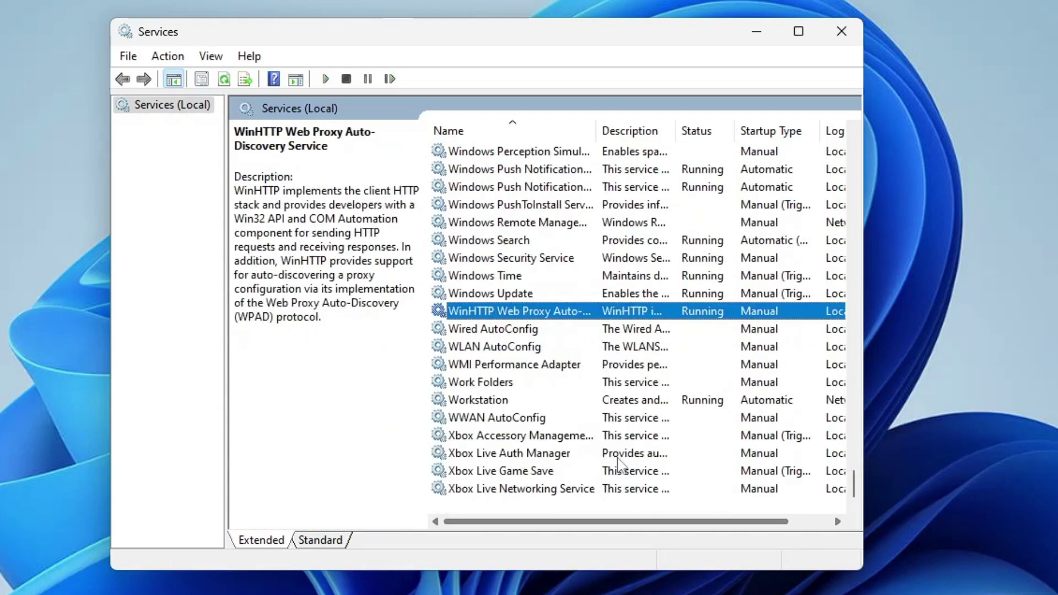
scroll(618, 465, up, 5)
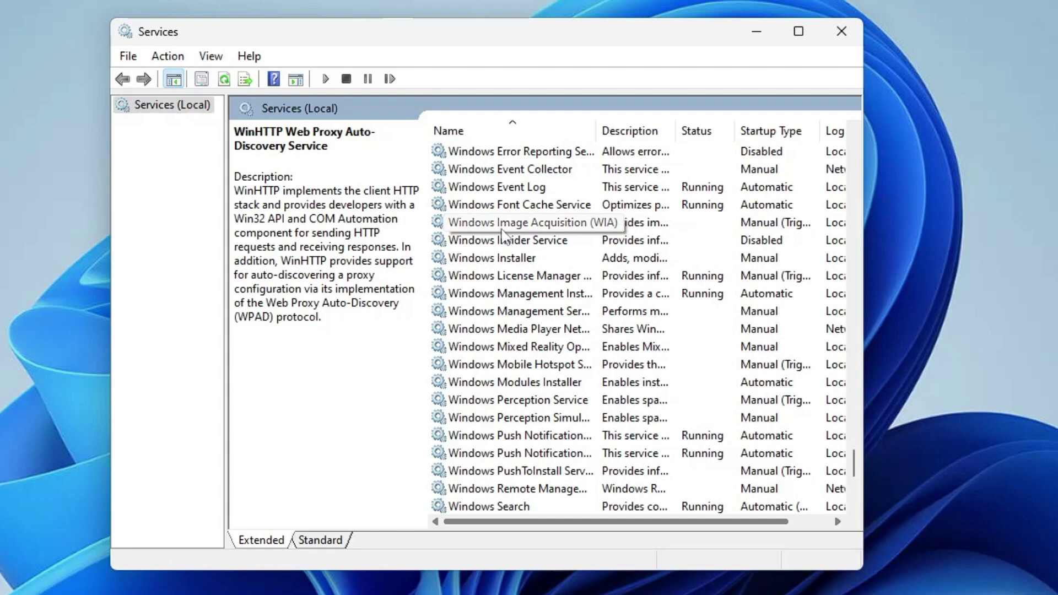
click(840, 31)
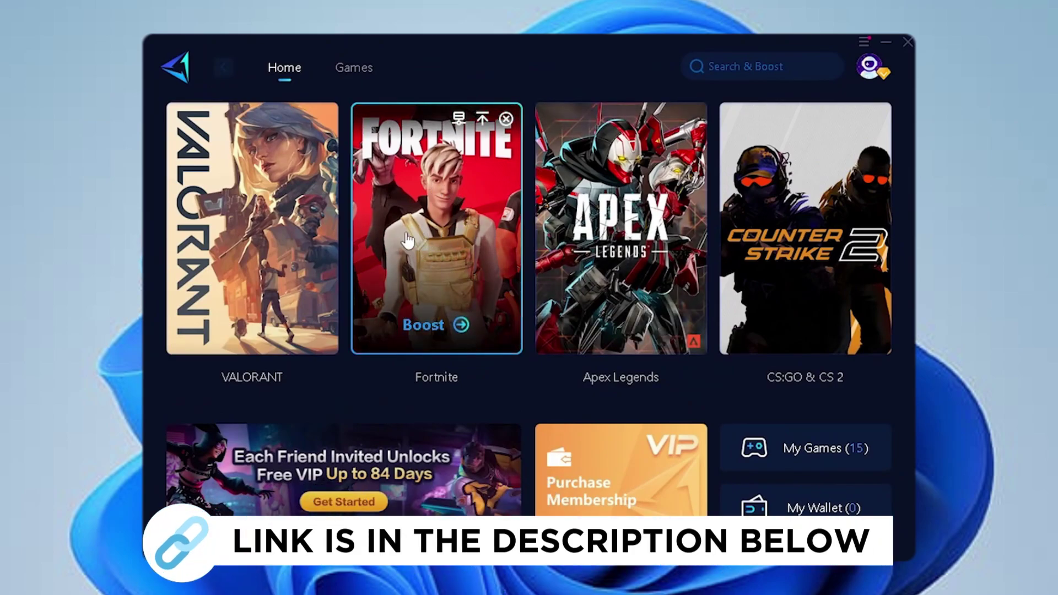
Choose Fortnite as the game to boost in the game booster application
click(449, 237)
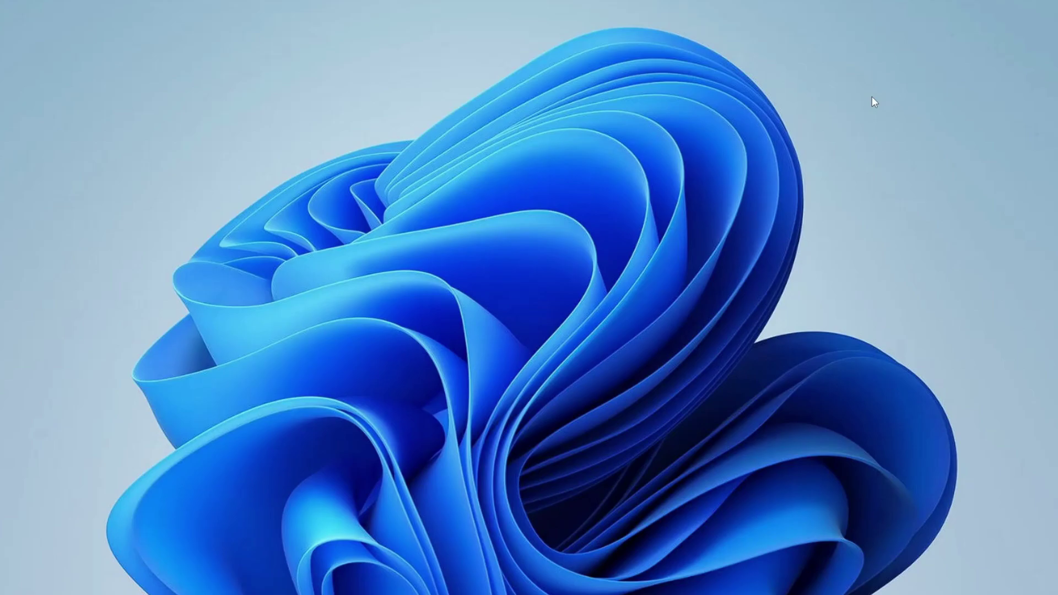
Open the Temporary files page of the system's storage settings in Windows Settings
key(super+x)
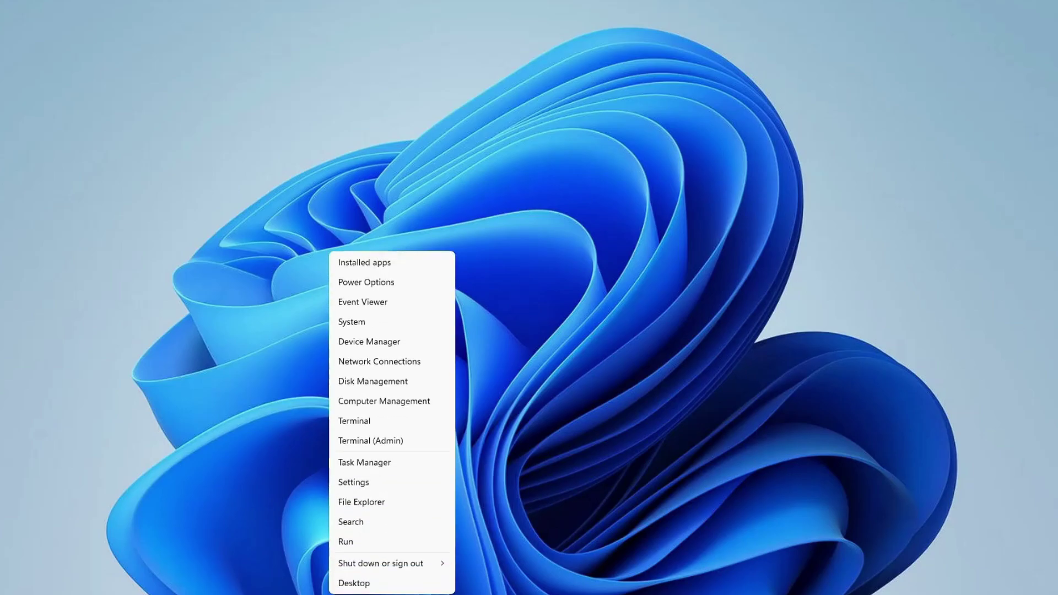
click(392, 483)
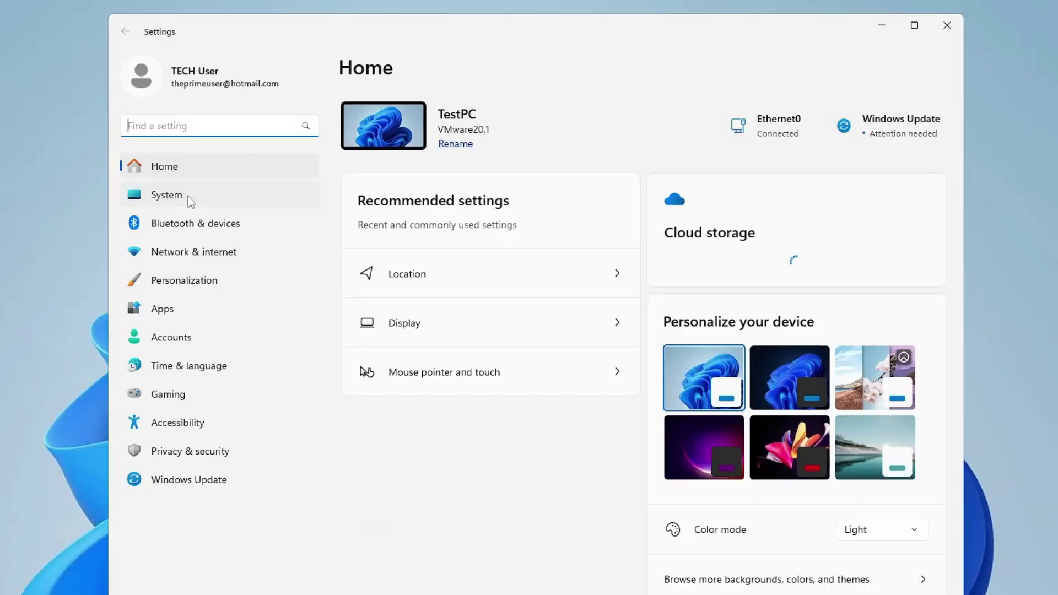
click(187, 196)
scroll(488, 377, down, 2)
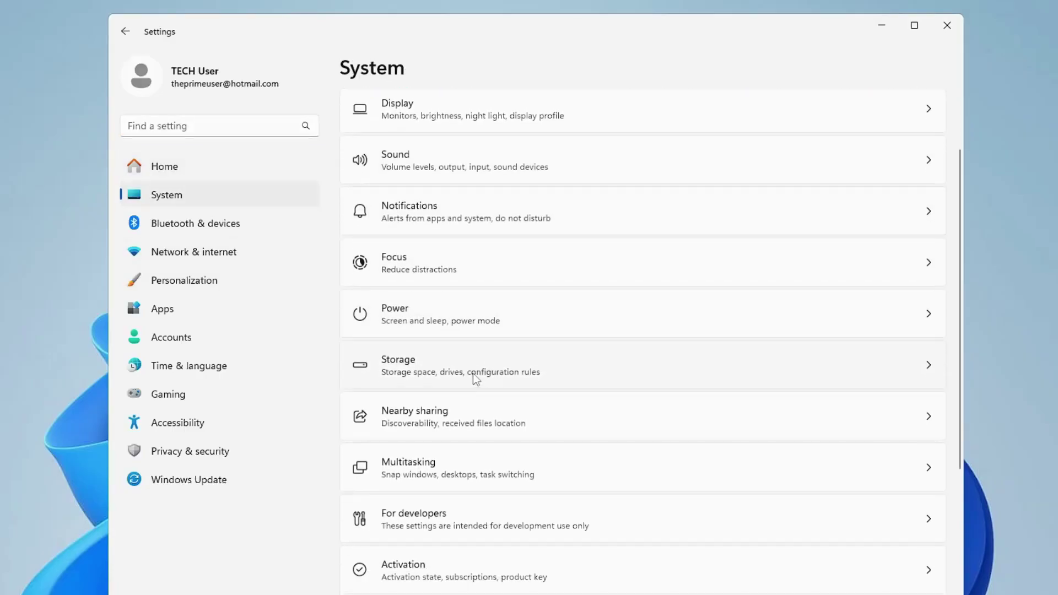
click(474, 376)
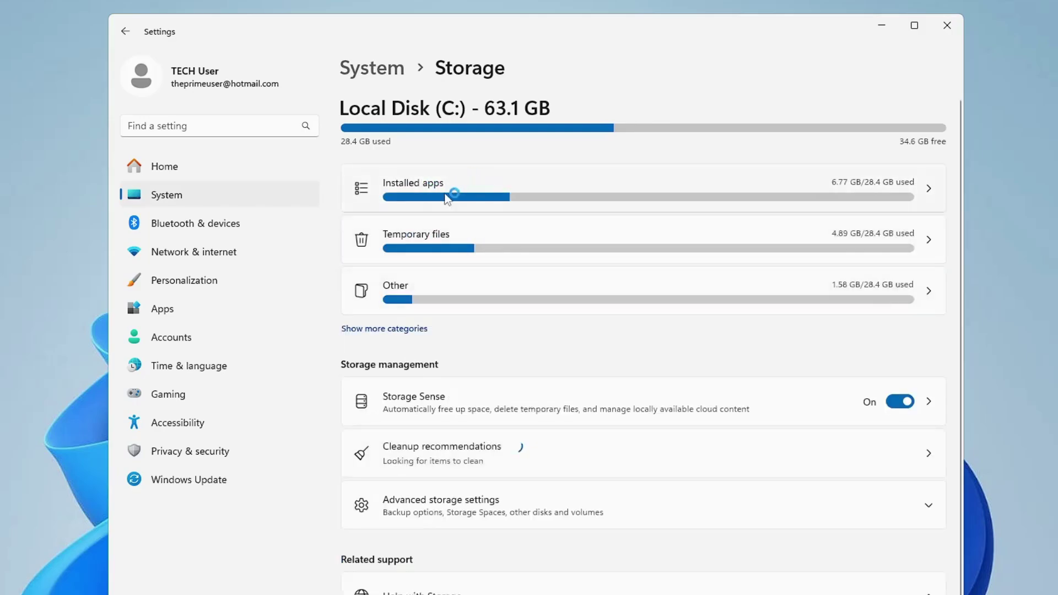
click(459, 236)
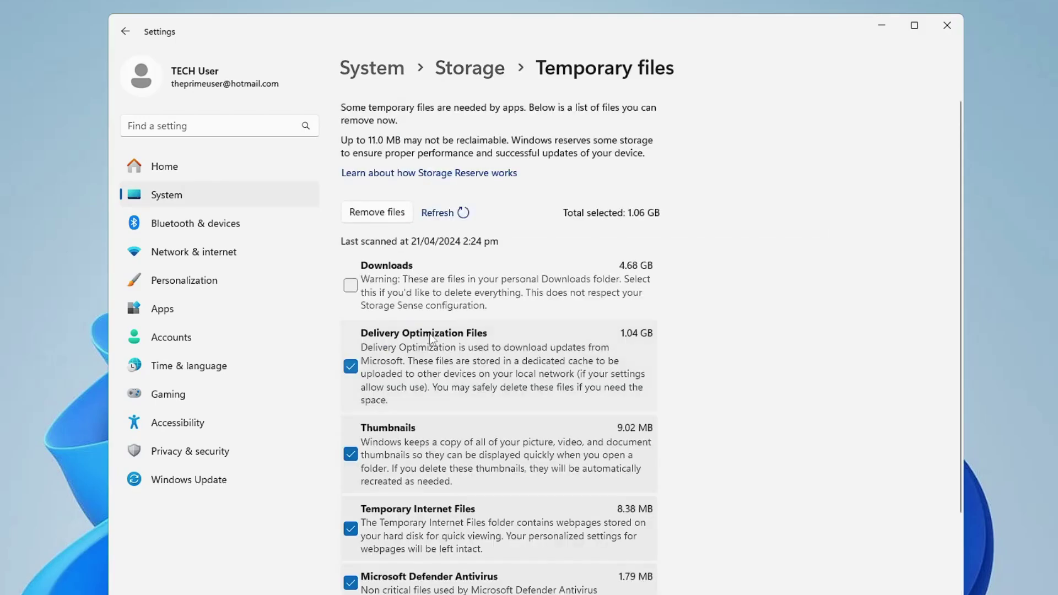
Review which temporary file categories are marked for removal, from Downloads to Windows error reports, and return to the Storage overview
scroll(441, 284, down, 4)
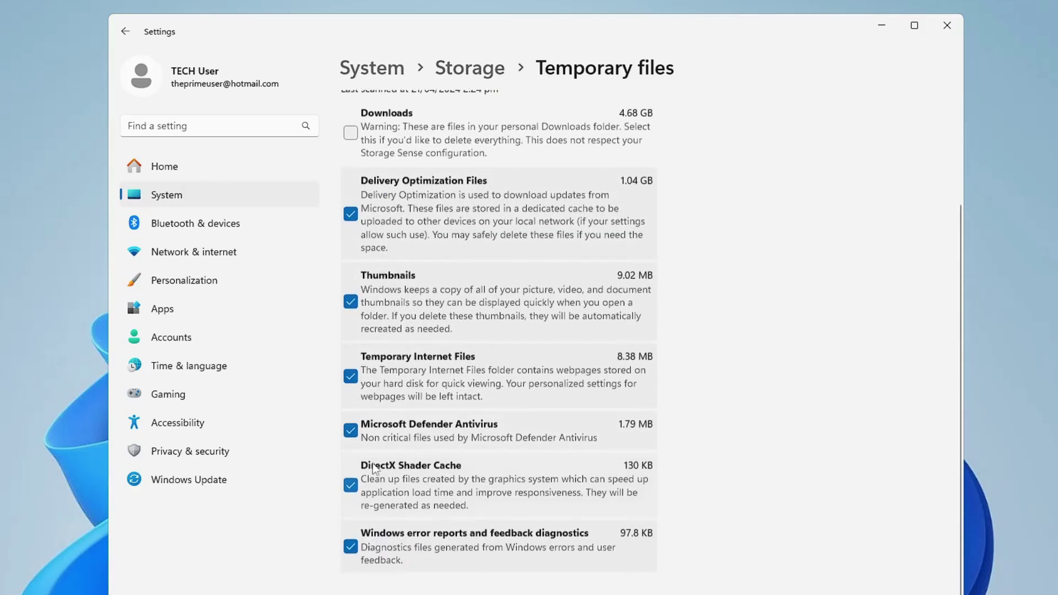
scroll(420, 471, up, 2)
scroll(420, 471, up, 2)
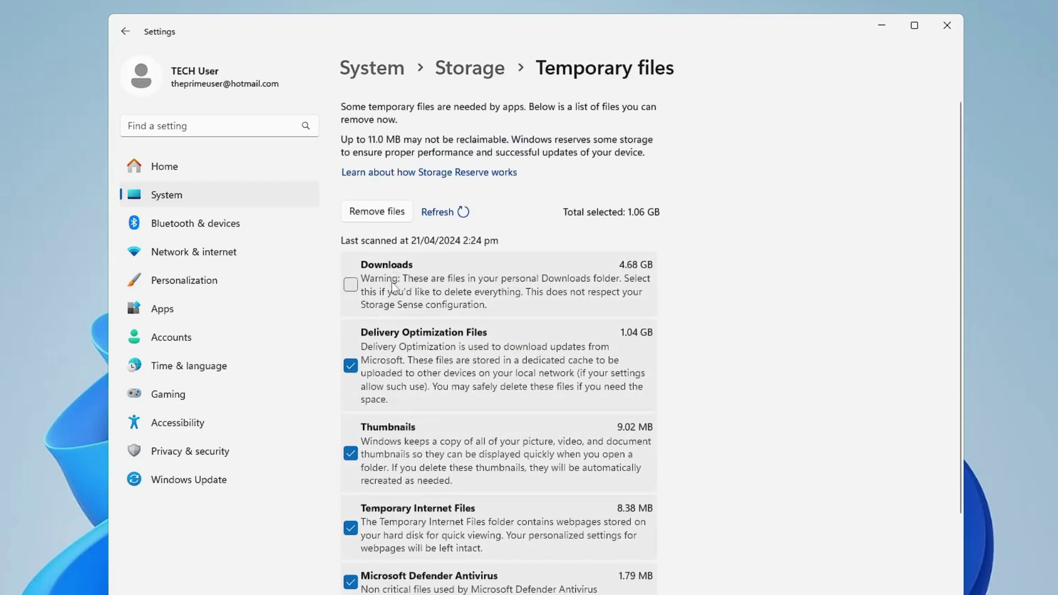
scroll(419, 325, down, 4)
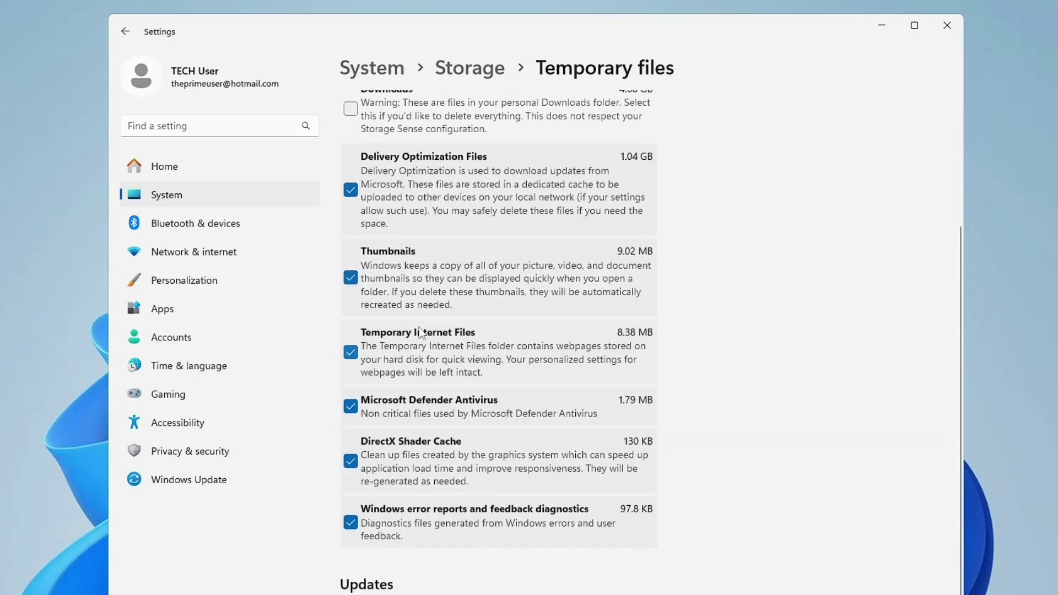
scroll(419, 332, up, 2)
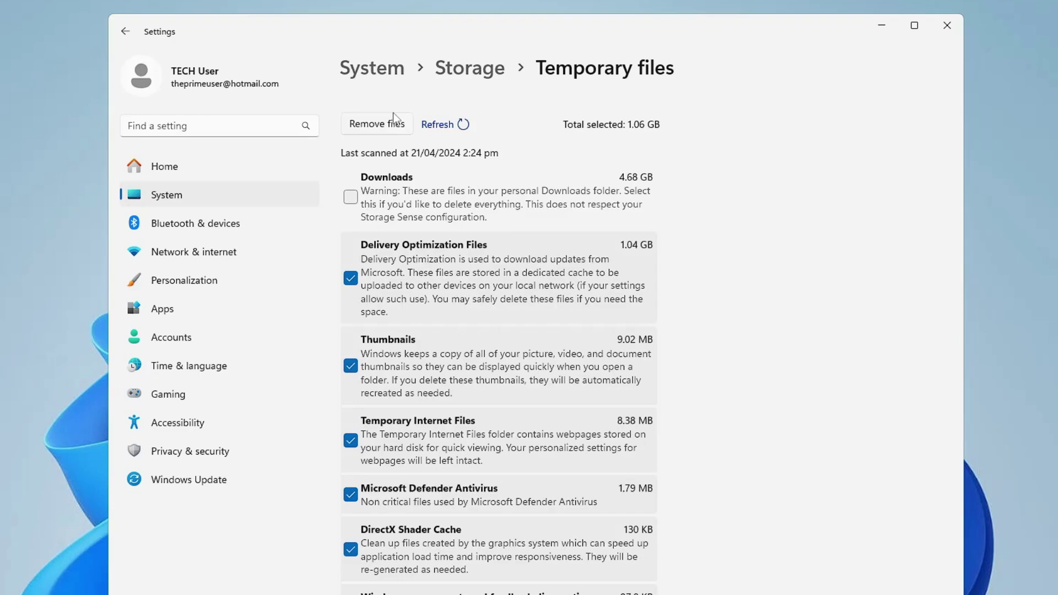
click(125, 31)
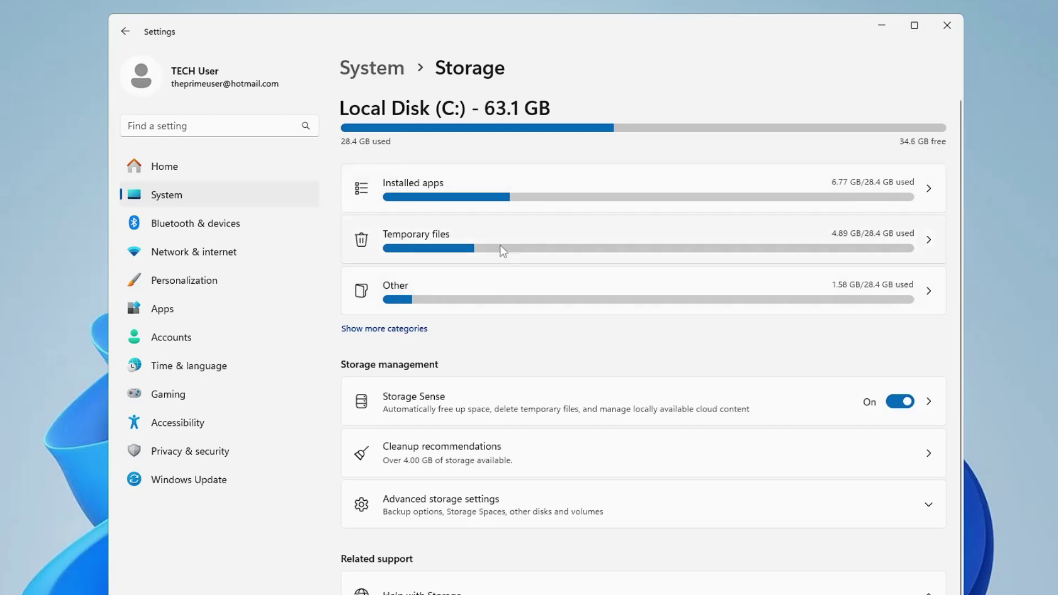
Find and open powercfg.cpl through Windows search, and bring up the High performance plan's advanced power settings
click(457, 289)
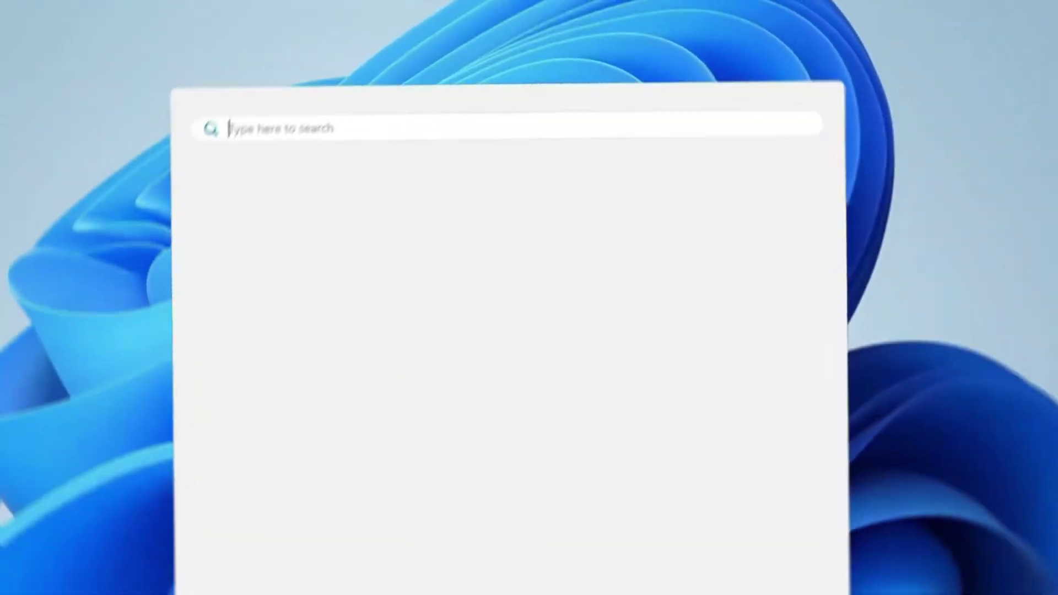
text(power)
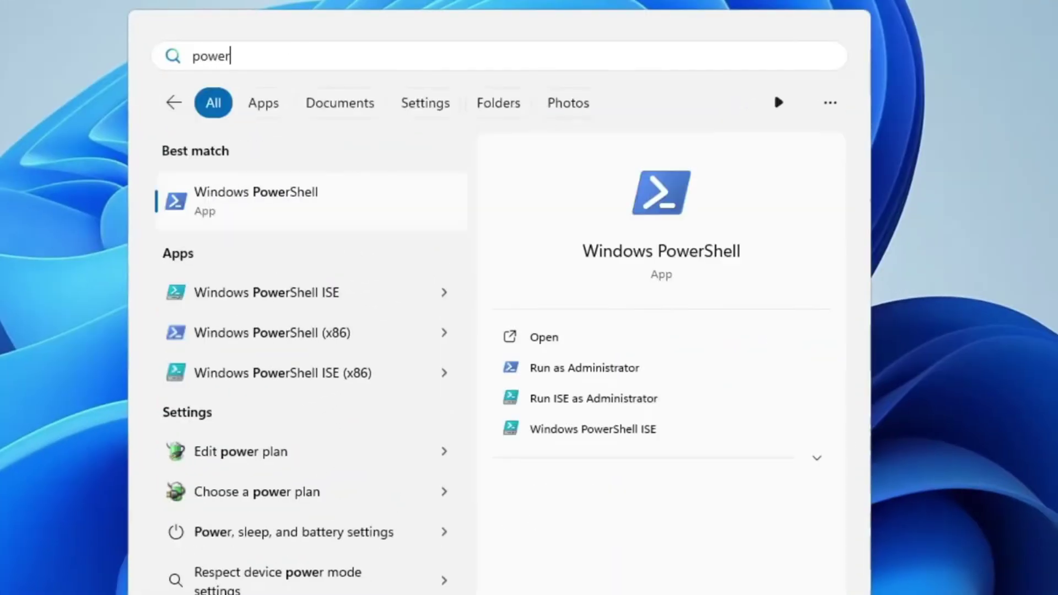
text(cfg.cpl)
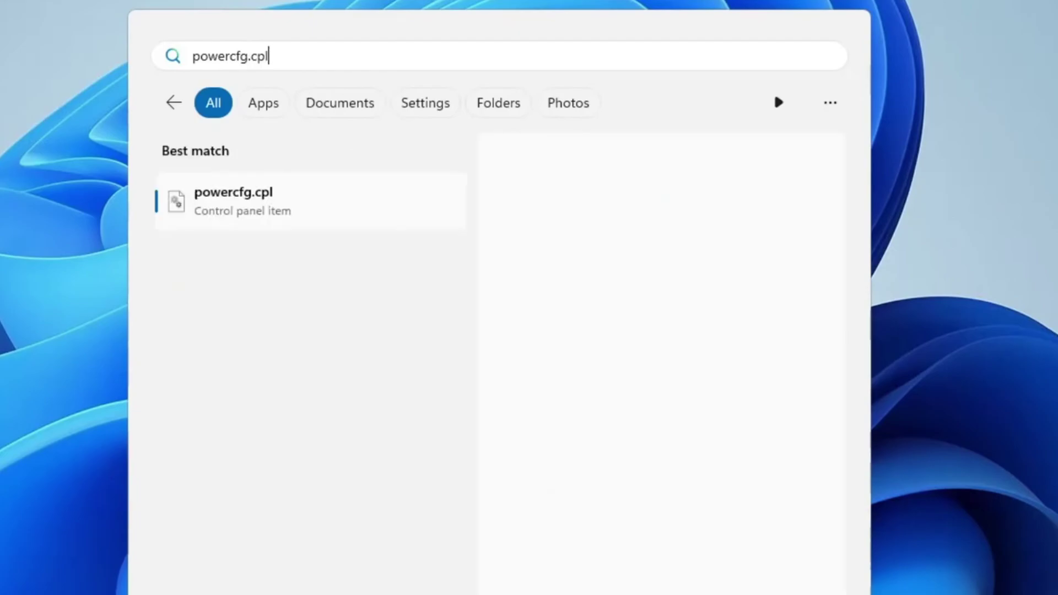
key(Return)
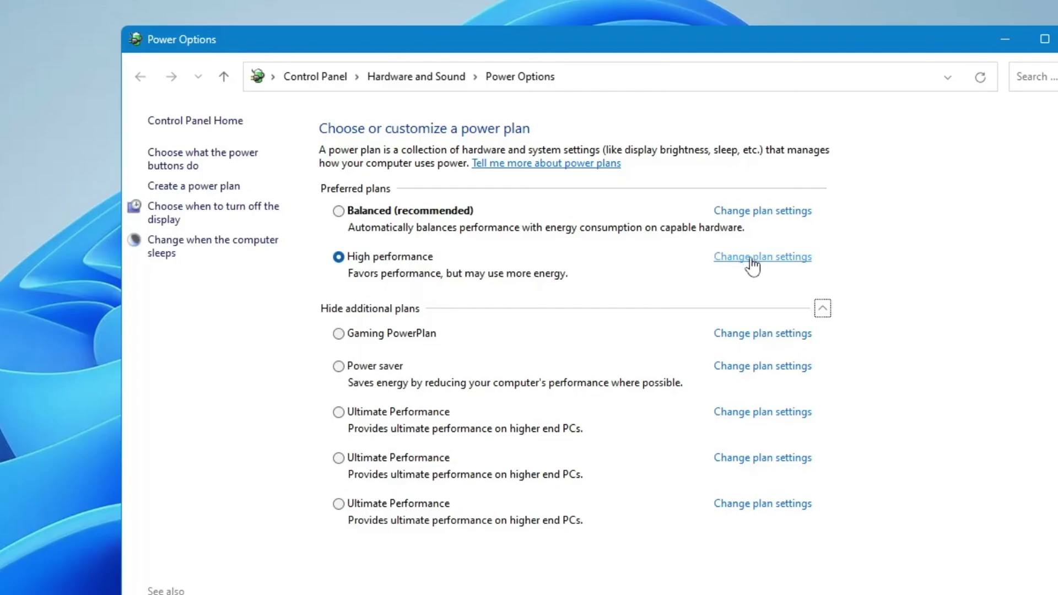
click(750, 264)
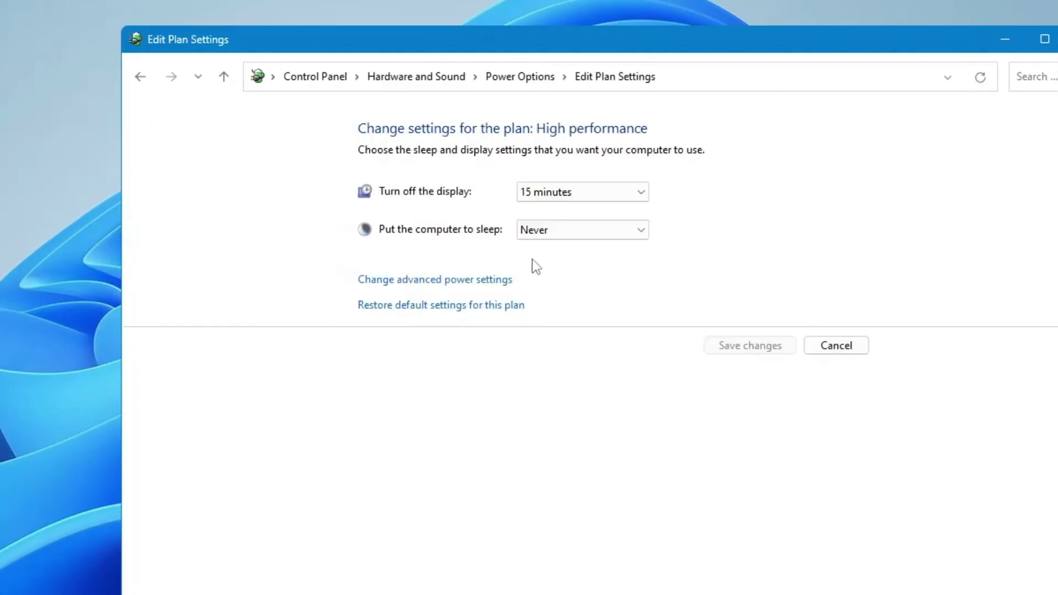
click(428, 290)
drag(22, 5, 584, 149)
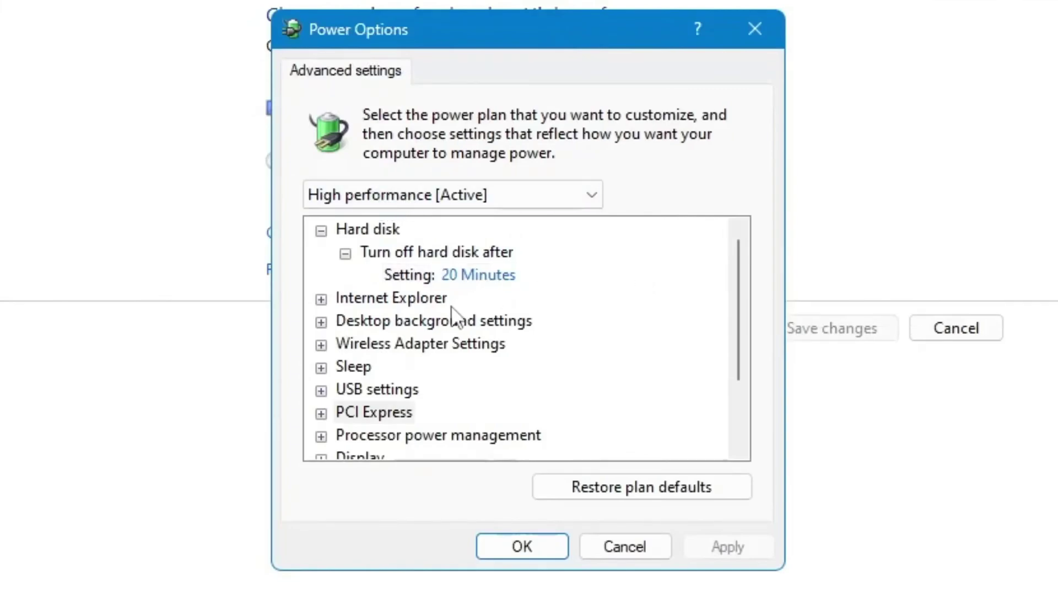
Set Link State Power Management under PCI Express to Off for the High performance plan
scroll(452, 330, down, 1)
click(360, 341)
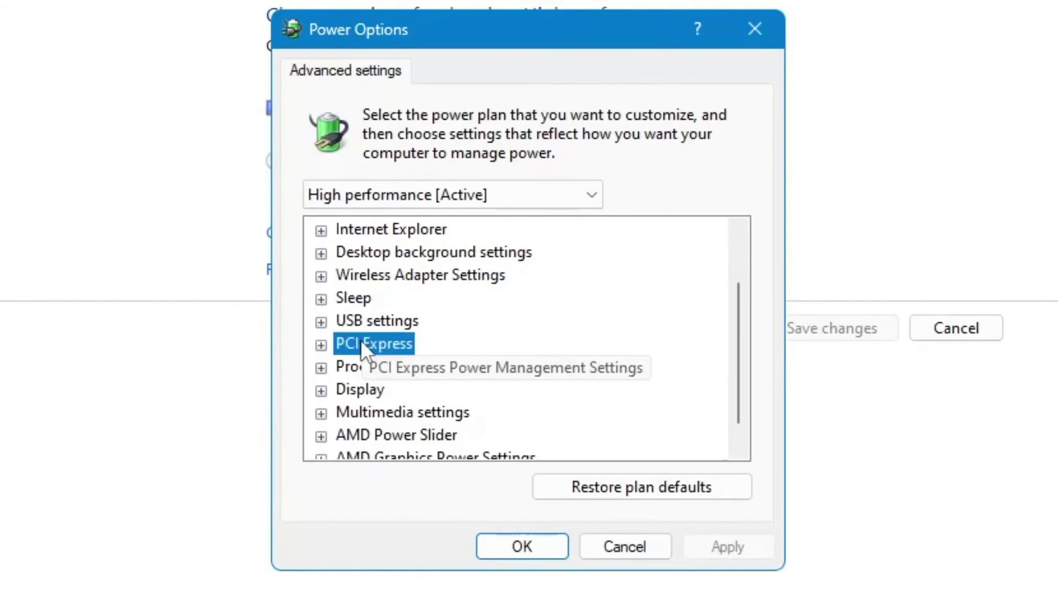
click(321, 345)
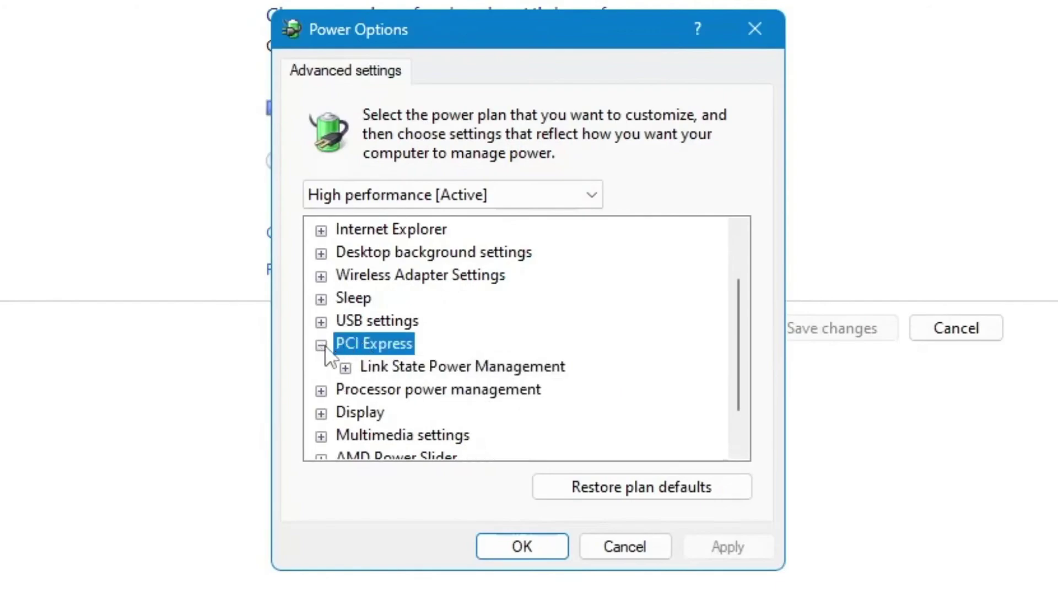
click(378, 369)
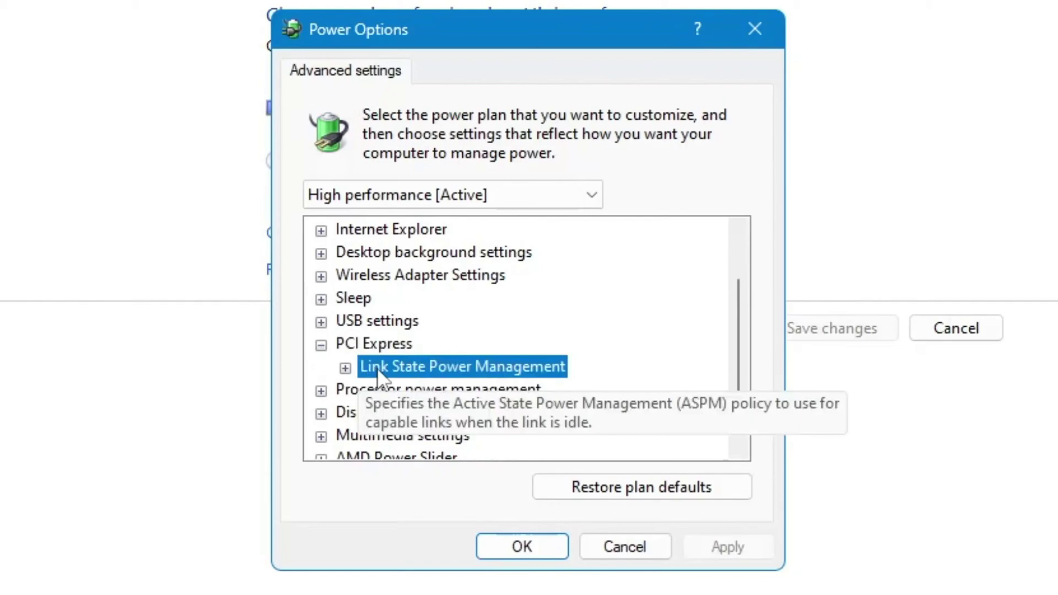
click(345, 368)
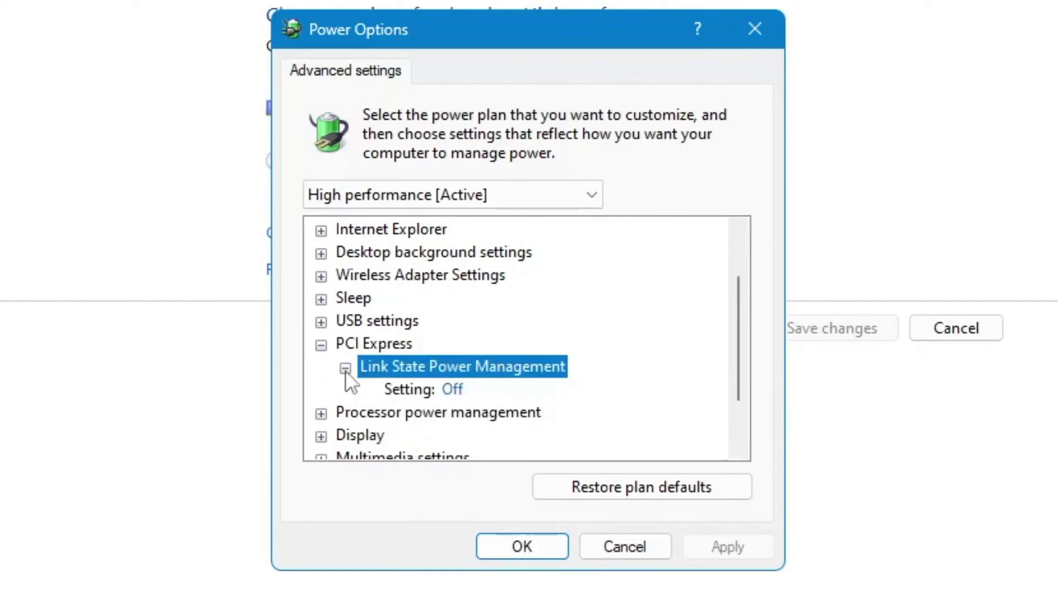
click(443, 388)
click(478, 390)
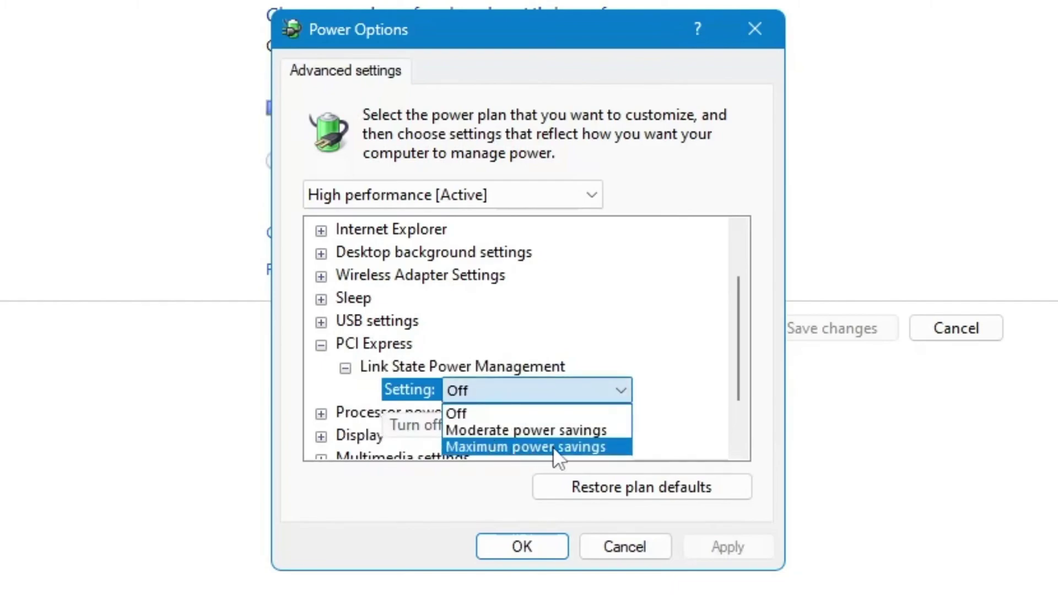
click(481, 413)
Expand the minimum and maximum processor state under Processor power management, and open the maximum state's percentage for editing
scroll(484, 417, down, 1)
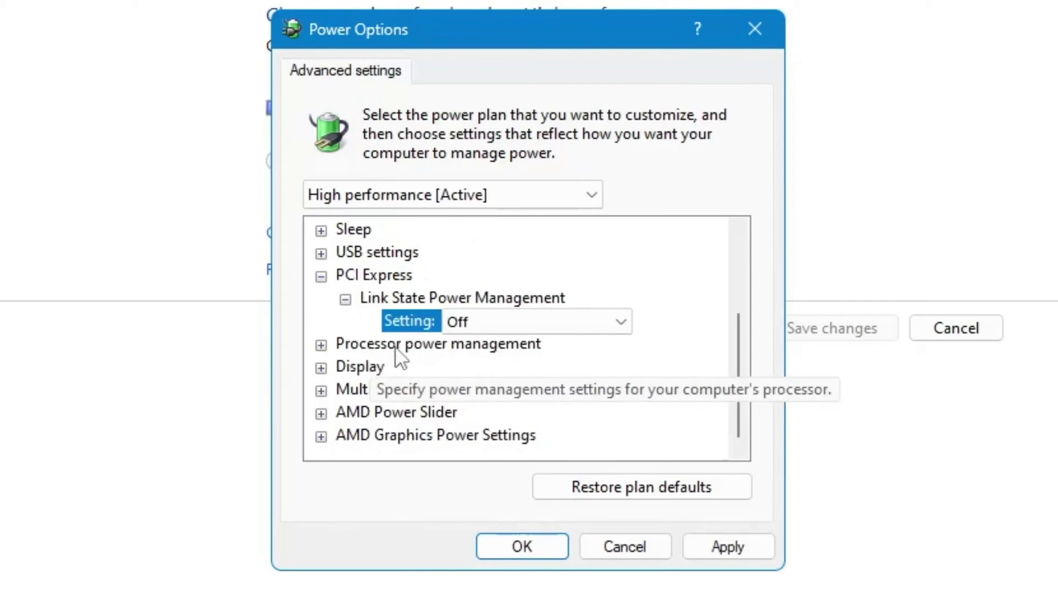
click(321, 345)
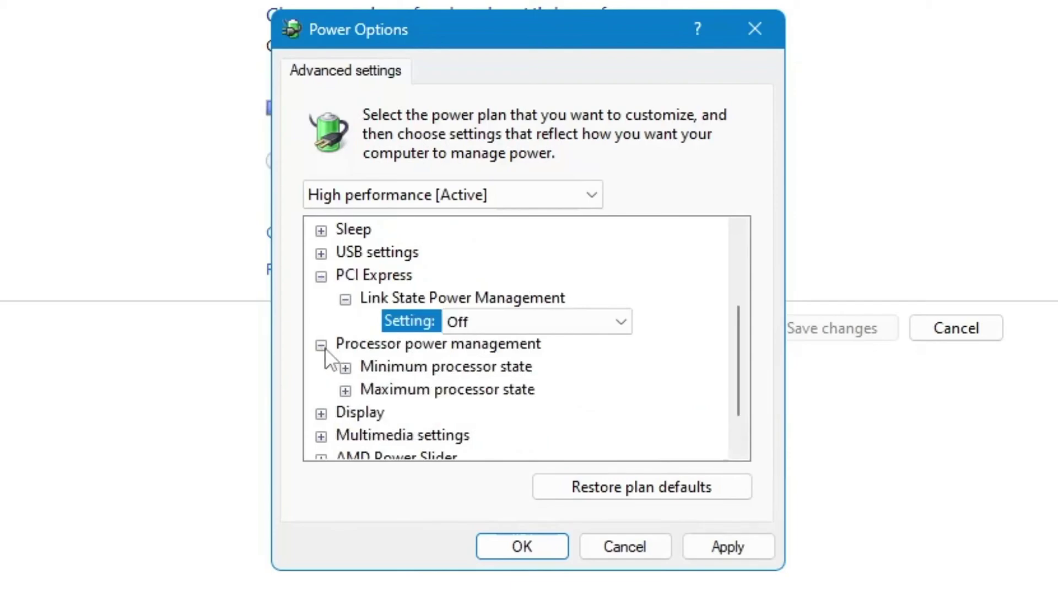
scroll(347, 364, down, 1)
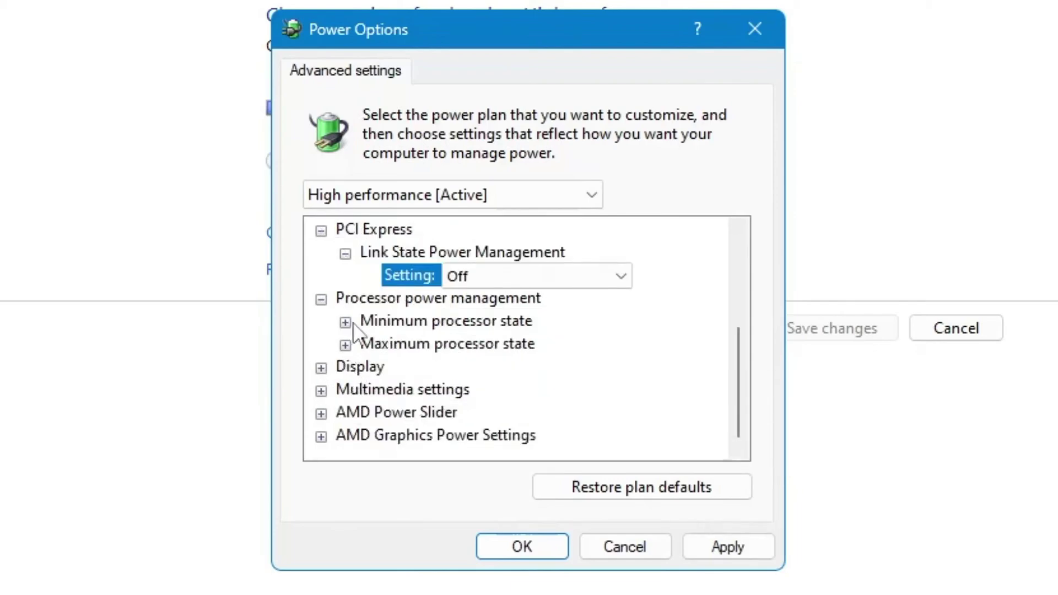
click(345, 321)
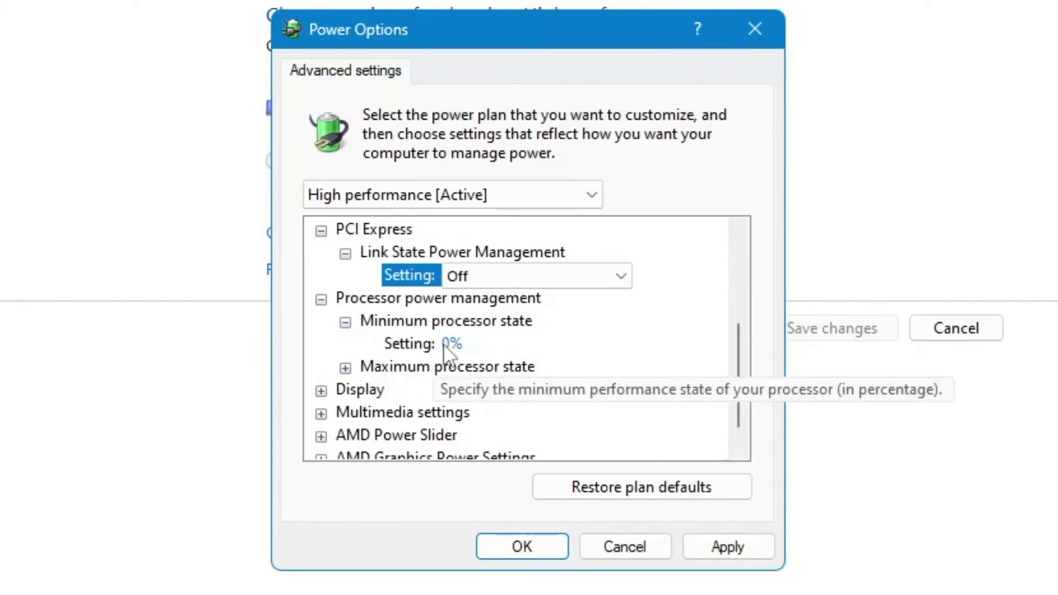
click(346, 368)
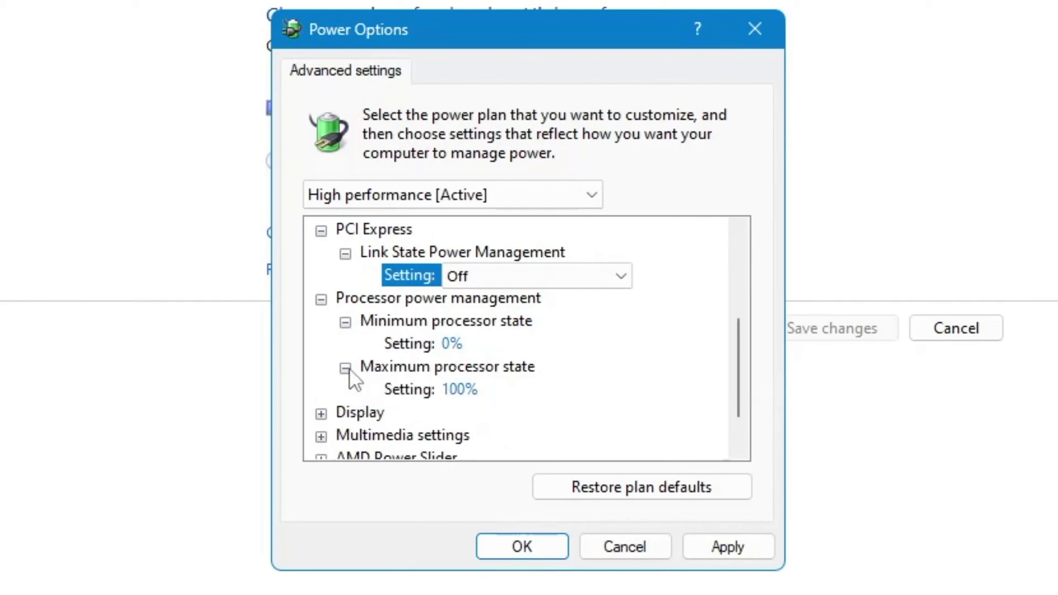
click(468, 393)
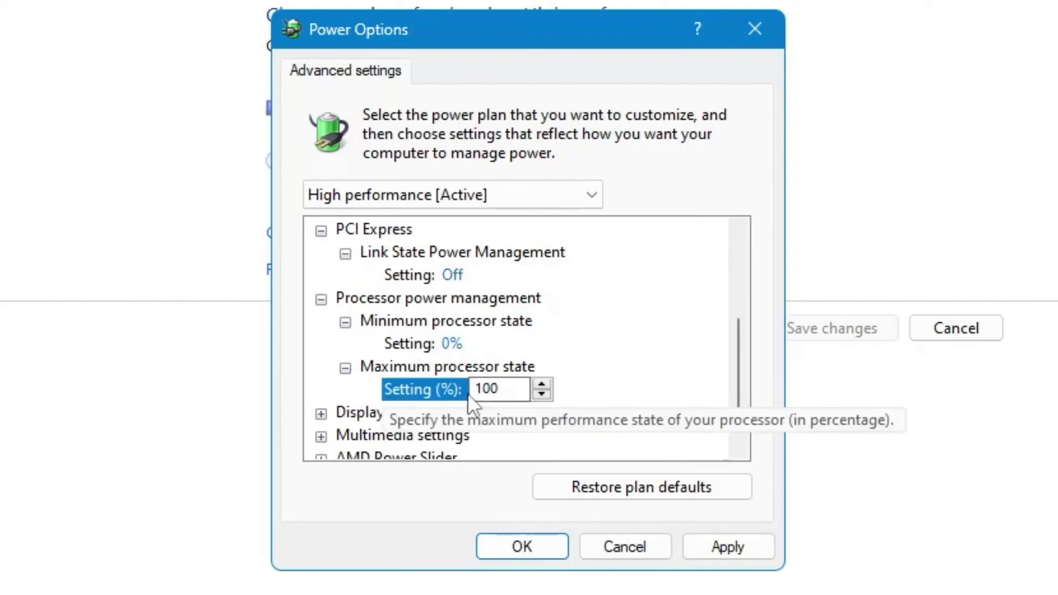